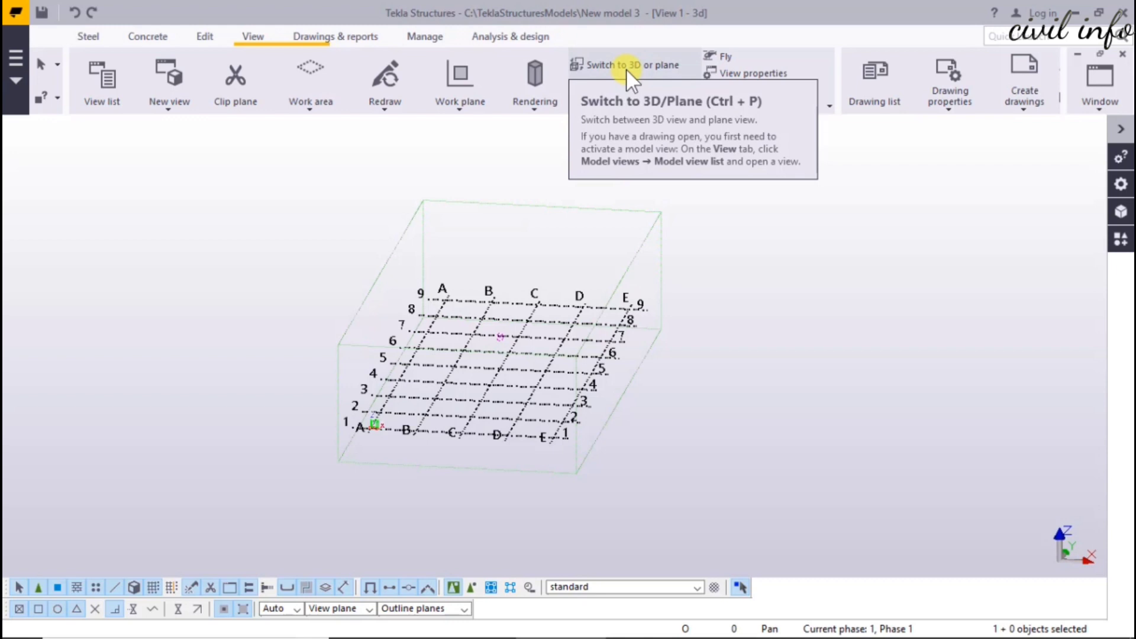
Switch View 1 back and forth between the 3D view and the plane view, ending in 3D
left_click(626, 66)
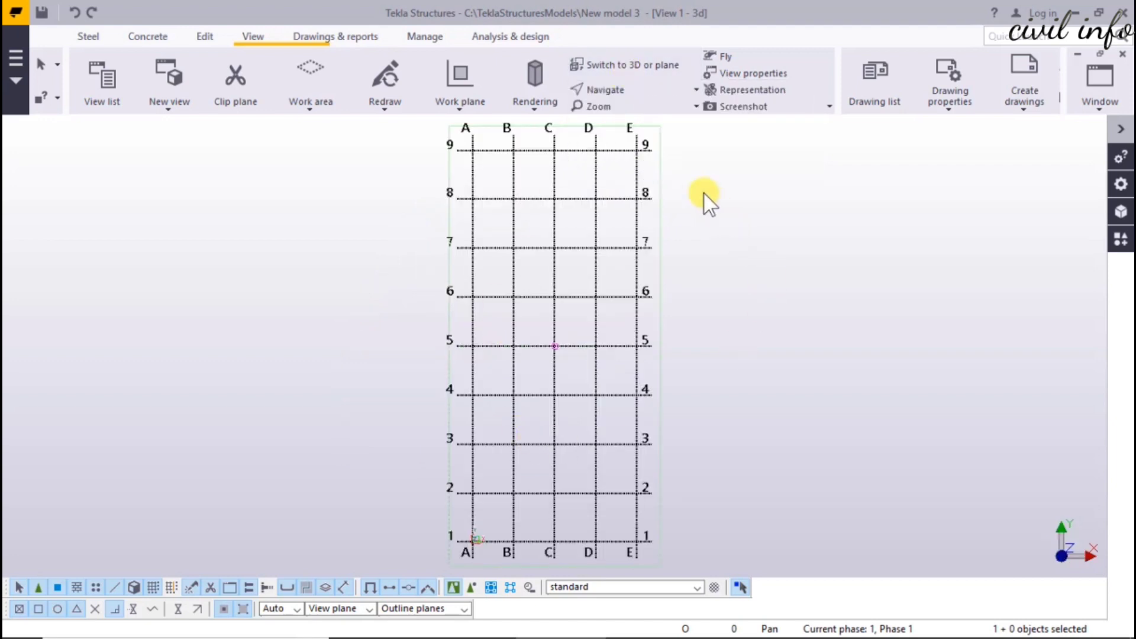
left_click(615, 63)
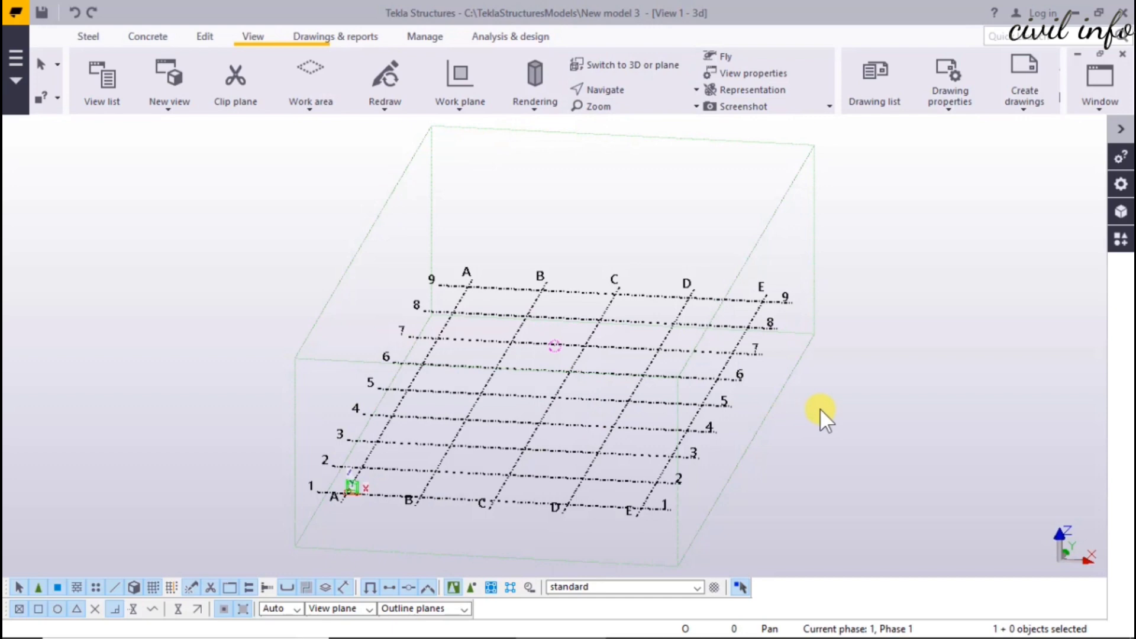
key("ctrl+p")
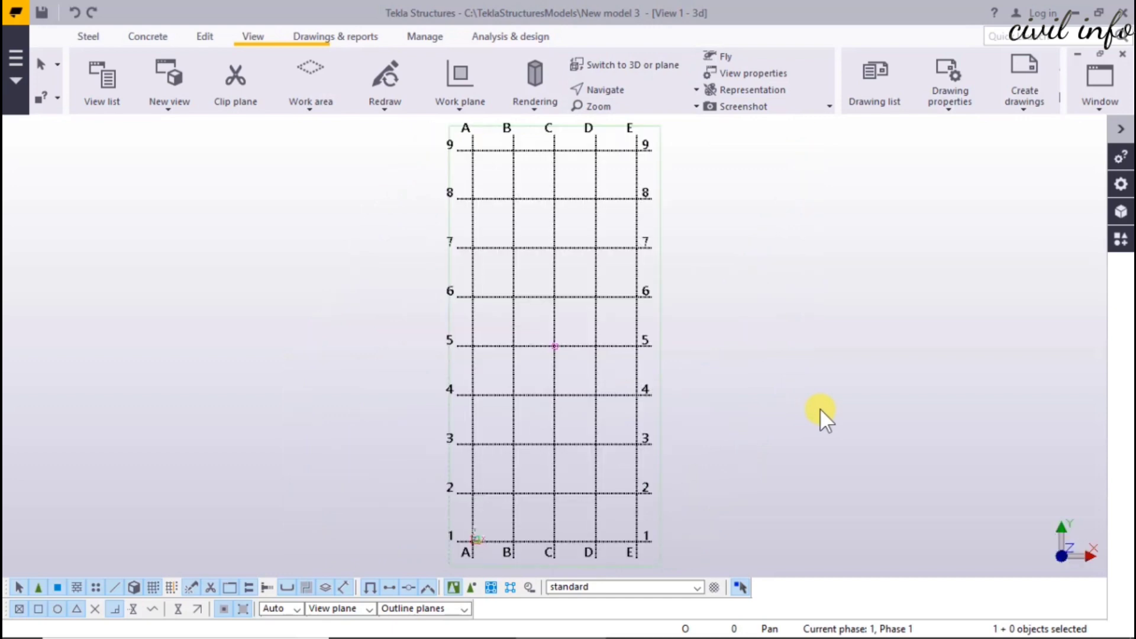
key("ctrl+p")
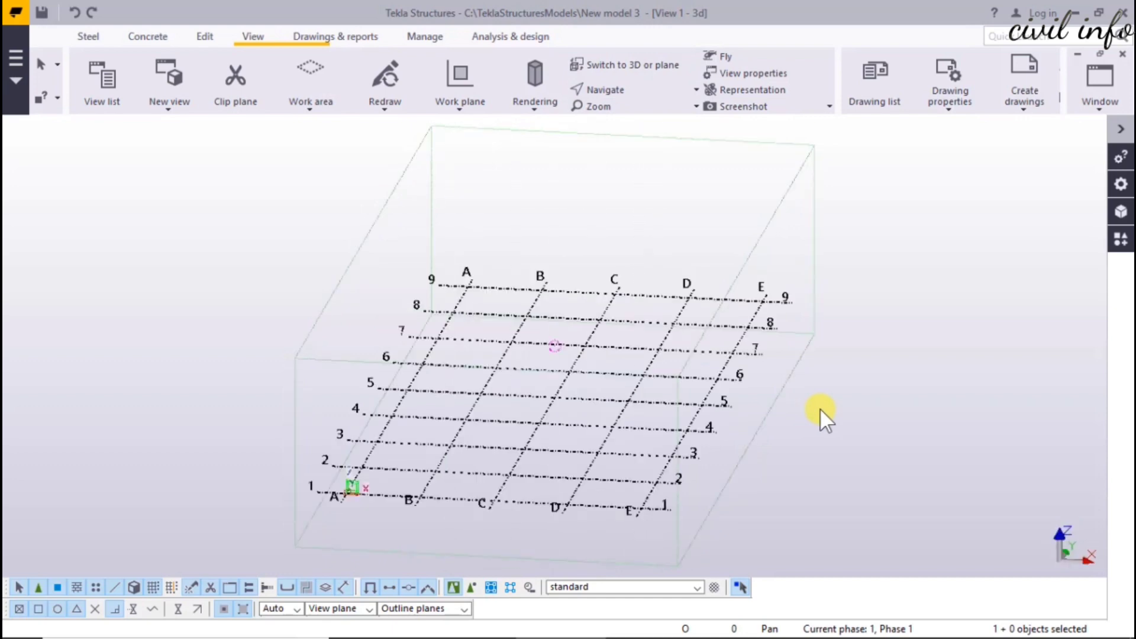
key("ctrl+p")
key("ctrl+p")
Rotate the model with the Rotate with mouse command around a centre point picked near grid intersection C-5
left_click(616, 90)
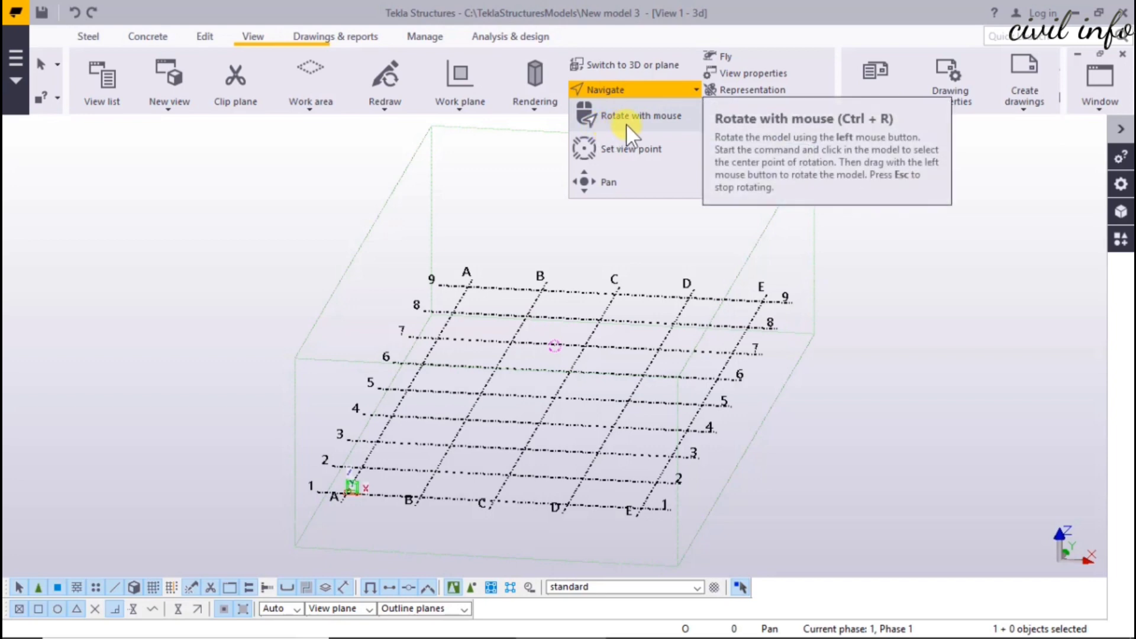
left_click(626, 116)
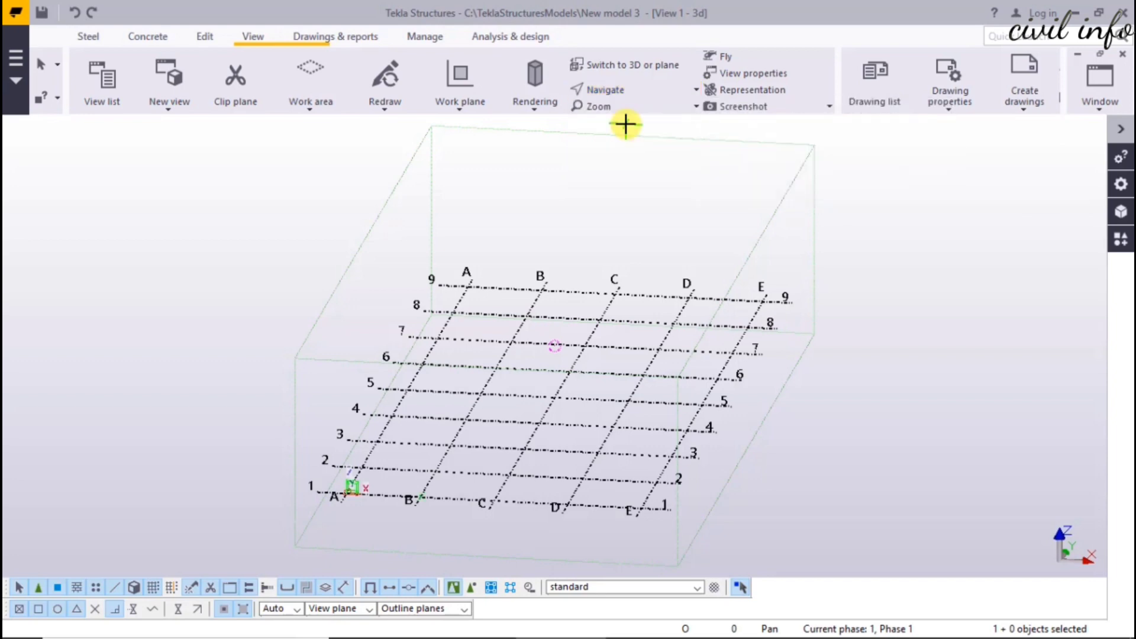
scroll(535, 408, "up", 2)
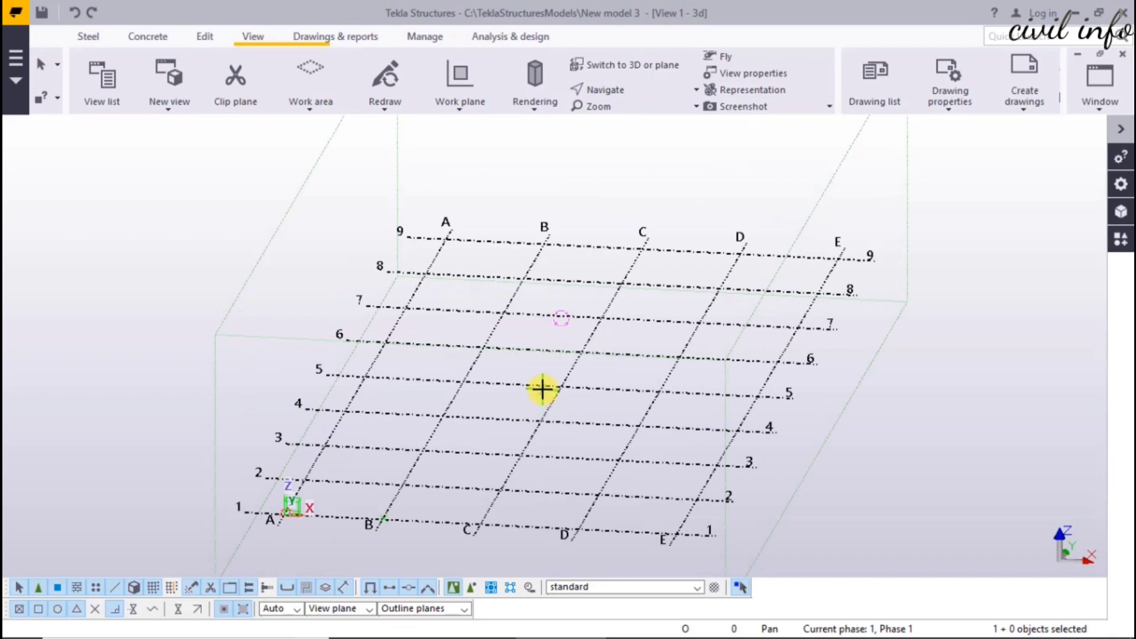
left_click_drag(544, 389, 501, 416)
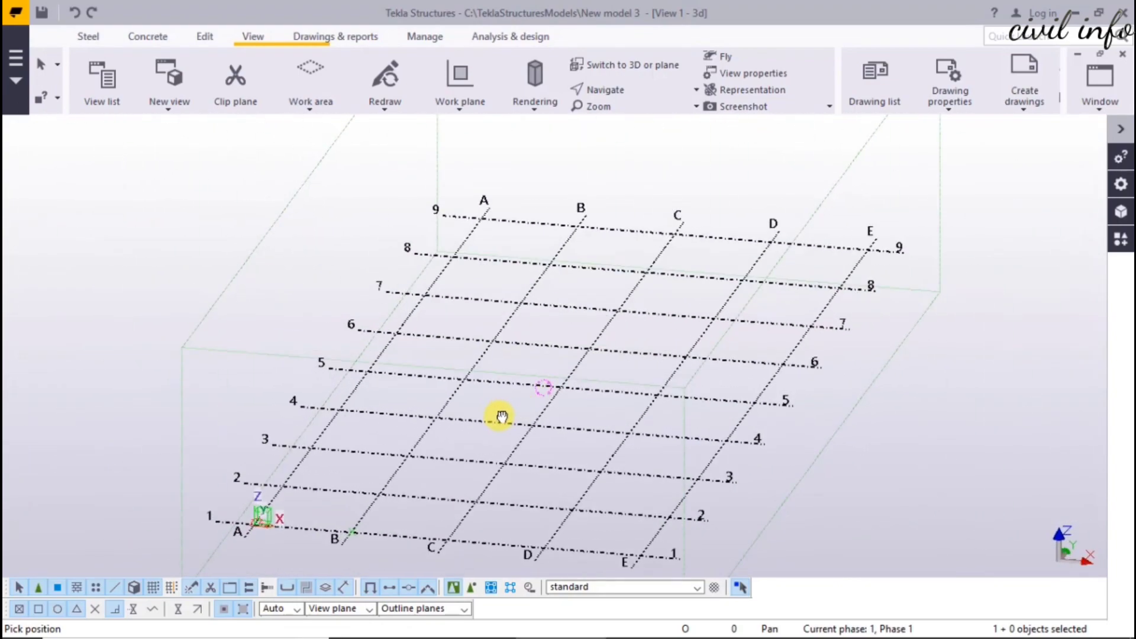
scroll(539, 393, "up", 3)
scroll(533, 373, "down", 5)
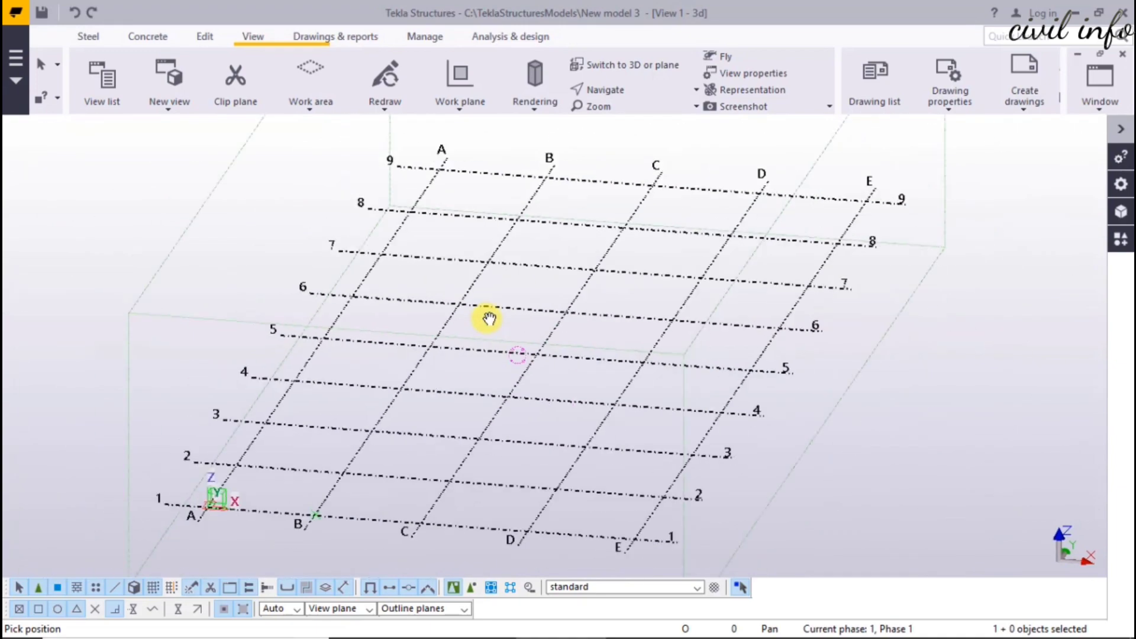
left_click_drag(508, 413, 543, 264)
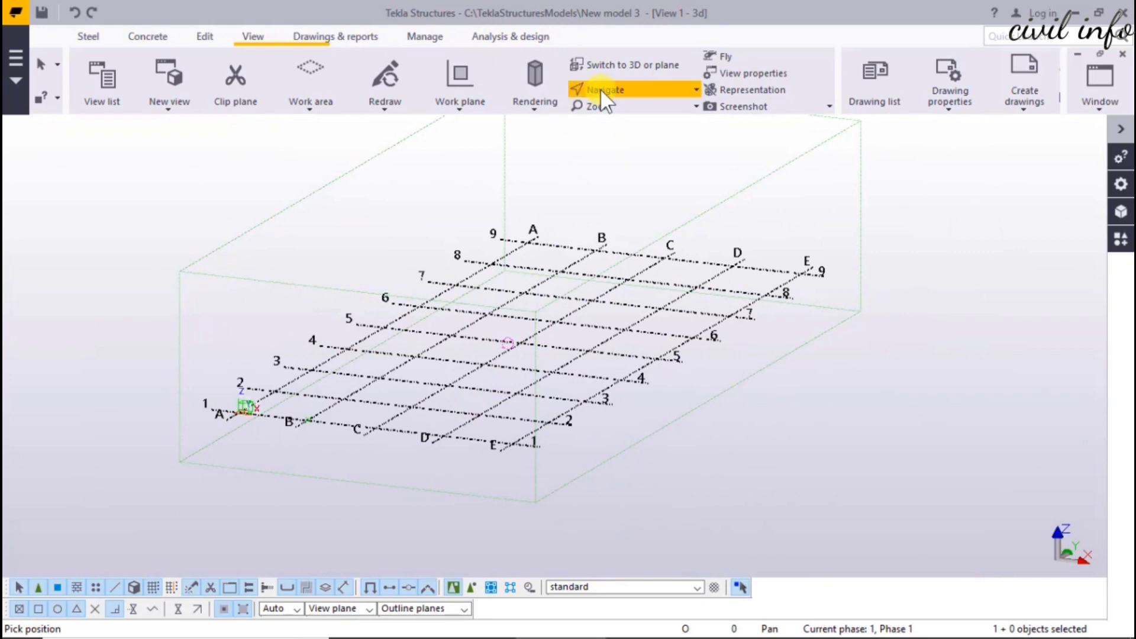
Set the view point at grid intersection C-1 and rotate the model around it
left_click(697, 90)
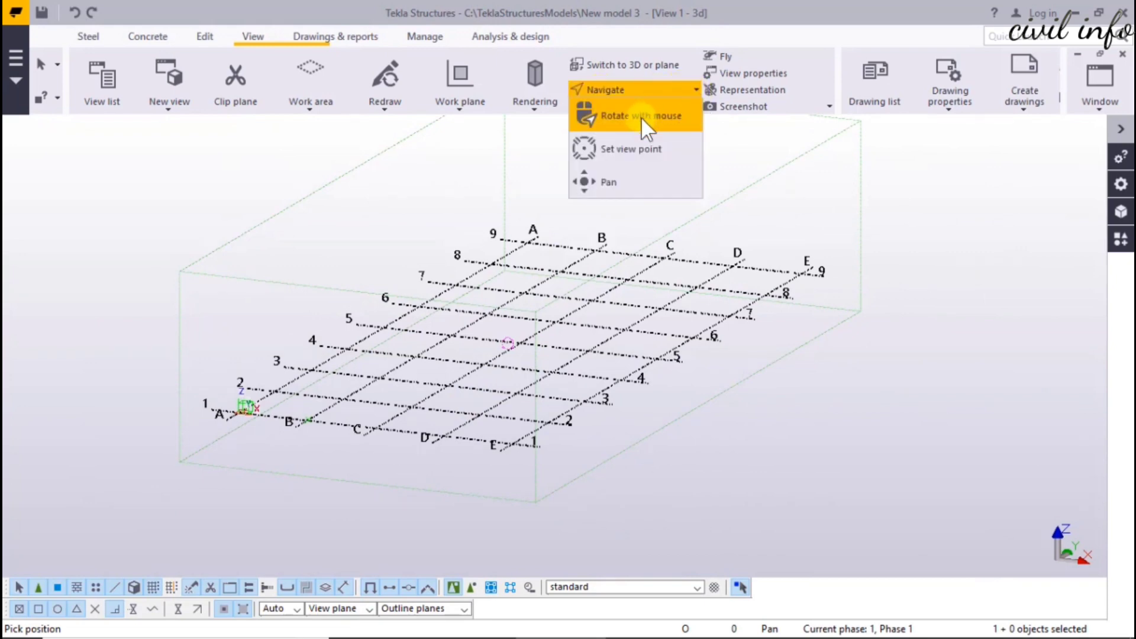
left_click(587, 149)
scroll(339, 442, "up", 2)
scroll(340, 442, "up", 3)
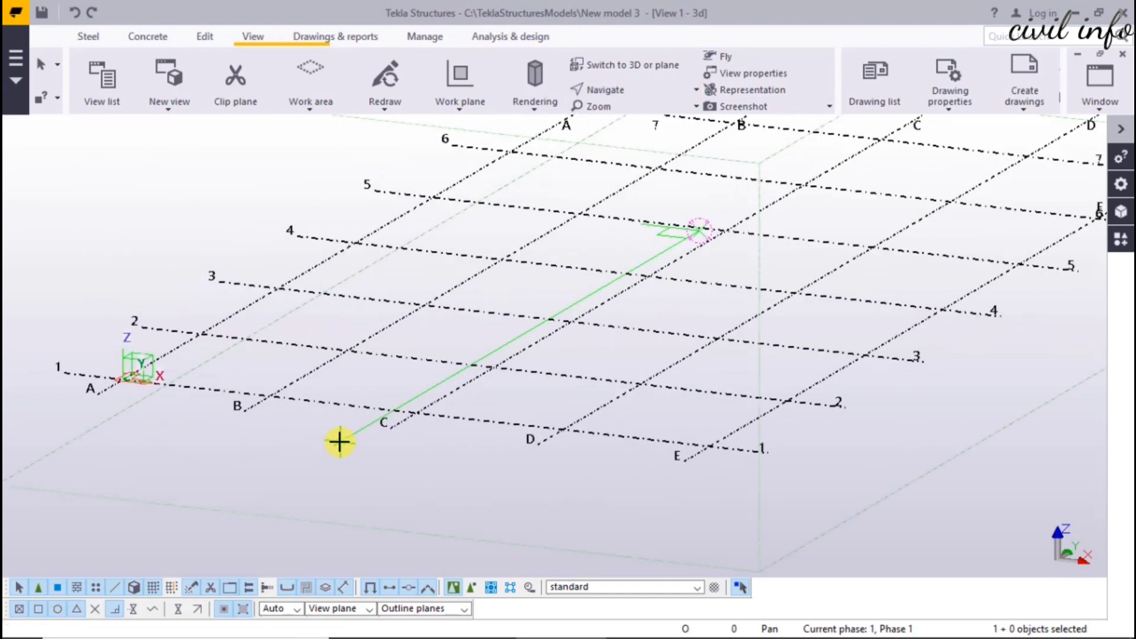
scroll(439, 406, "up", 4)
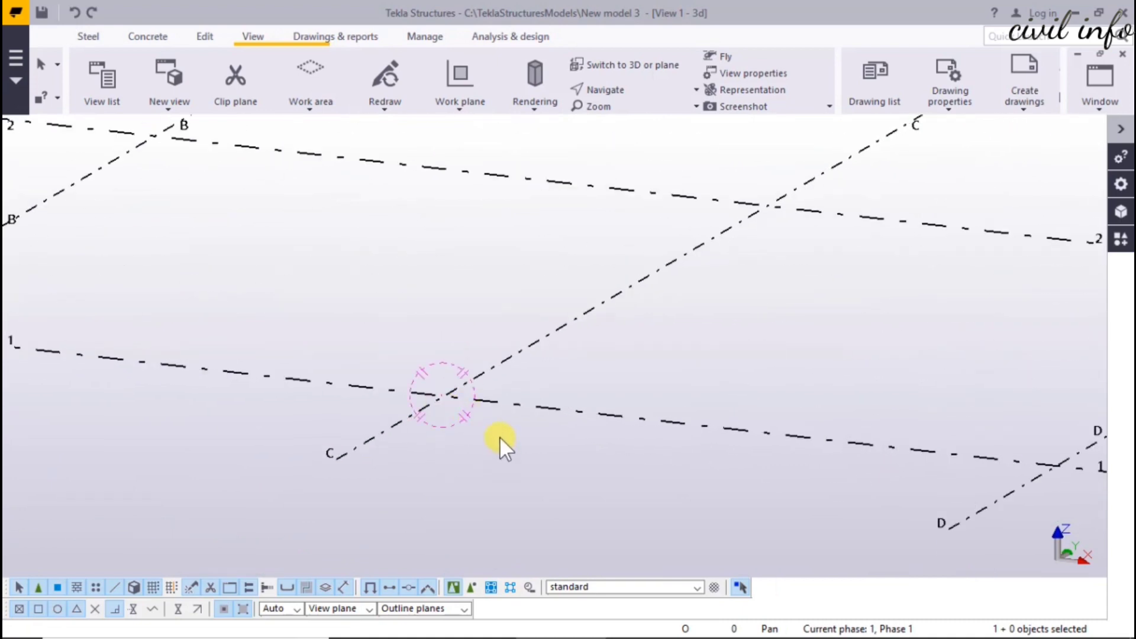
scroll(500, 436, "down", 6)
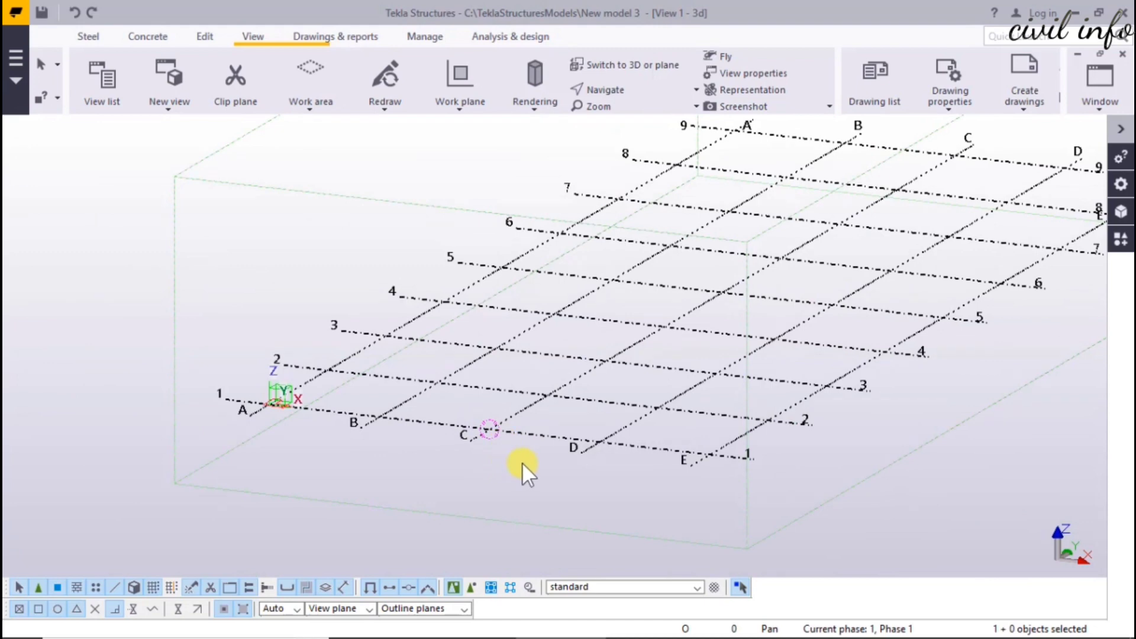
left_click(557, 464)
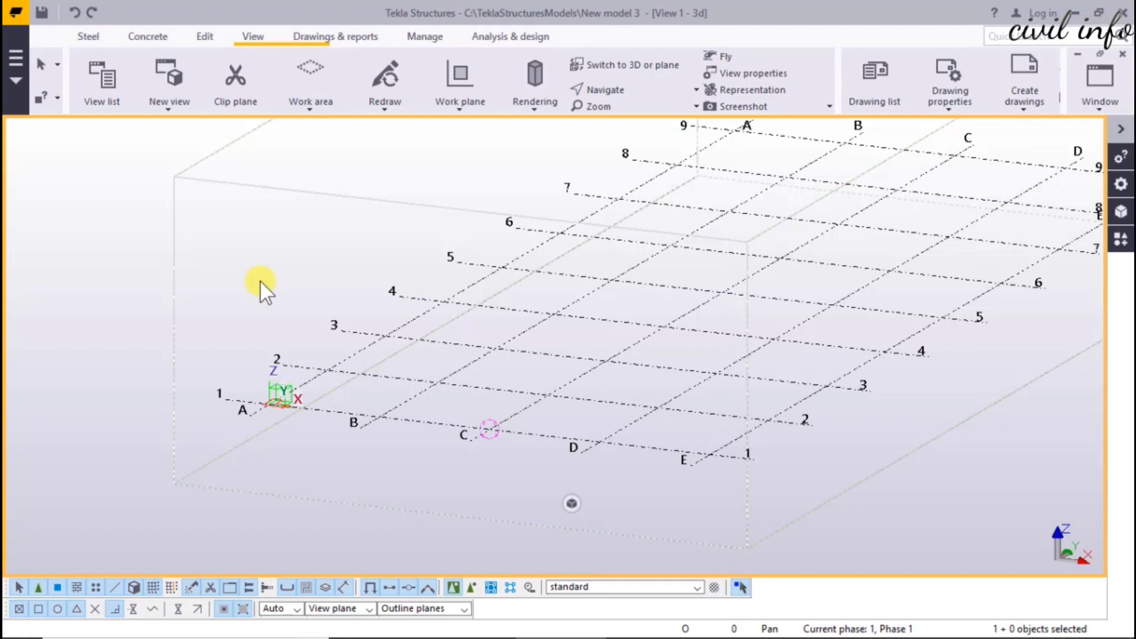
middle_click_drag(261, 281, 488, 435, "ctrl")
scroll(487, 435, "up", 5)
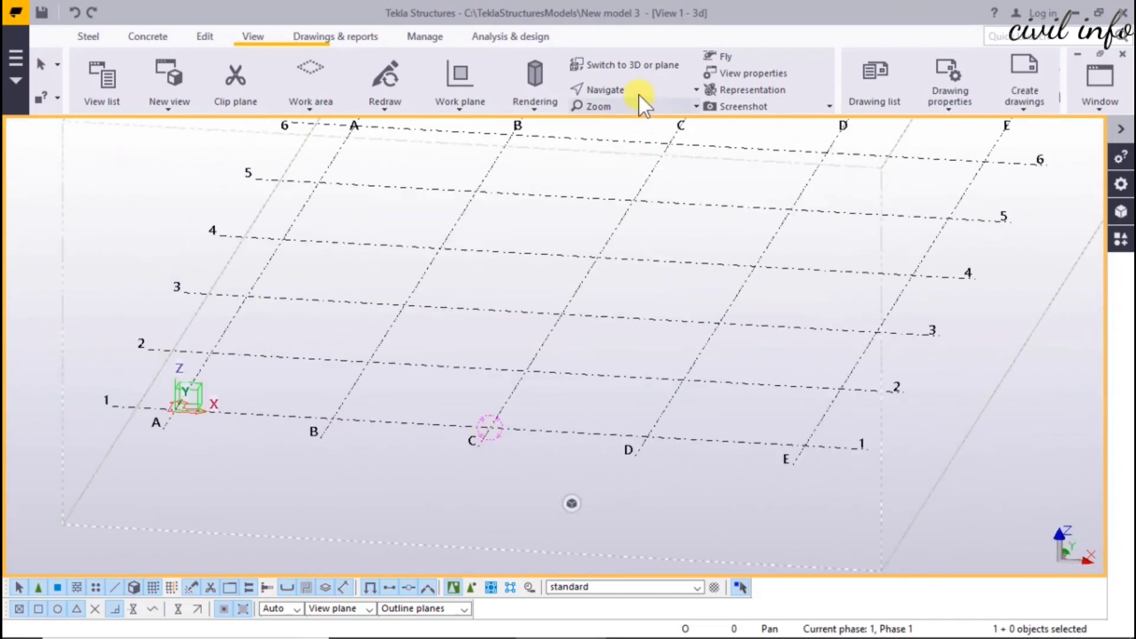
Move the grid model around within the view using the Pan command
left_click(698, 90)
left_click(616, 180)
scroll(507, 330, "down", 5)
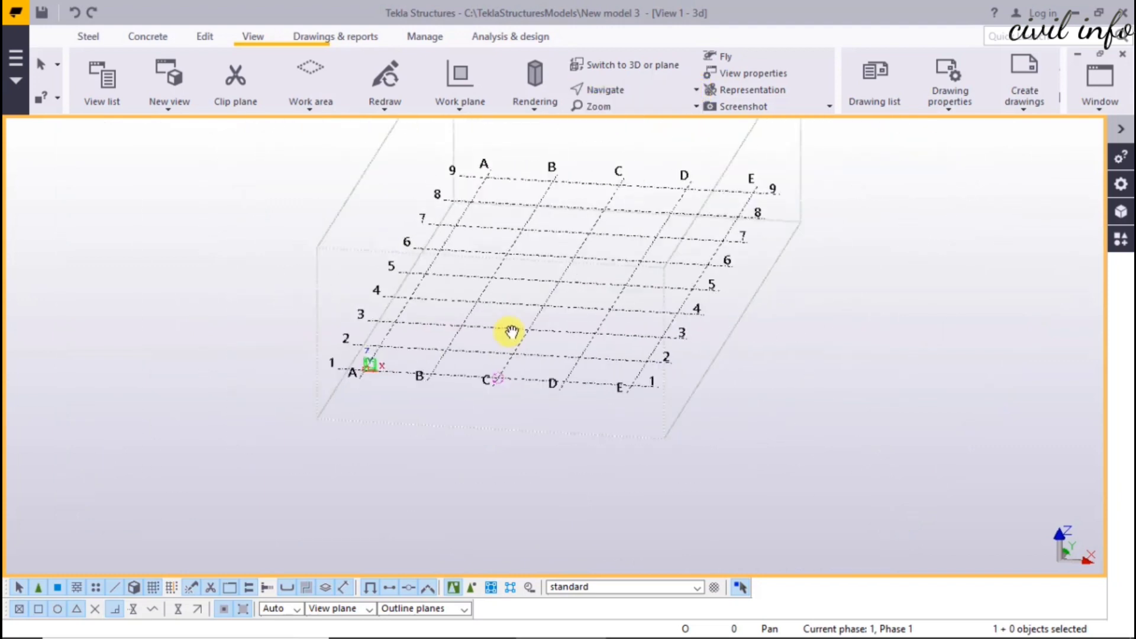
left_click_drag(507, 329, 527, 363)
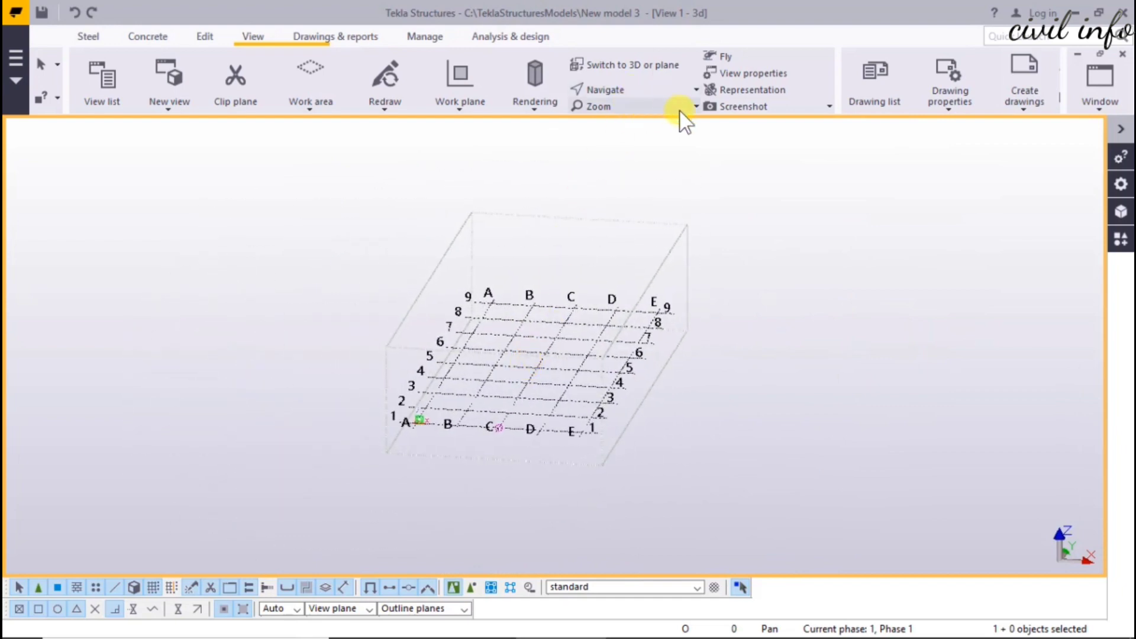
Magnify the grid model strongly with the Zoom in command
left_click(697, 110)
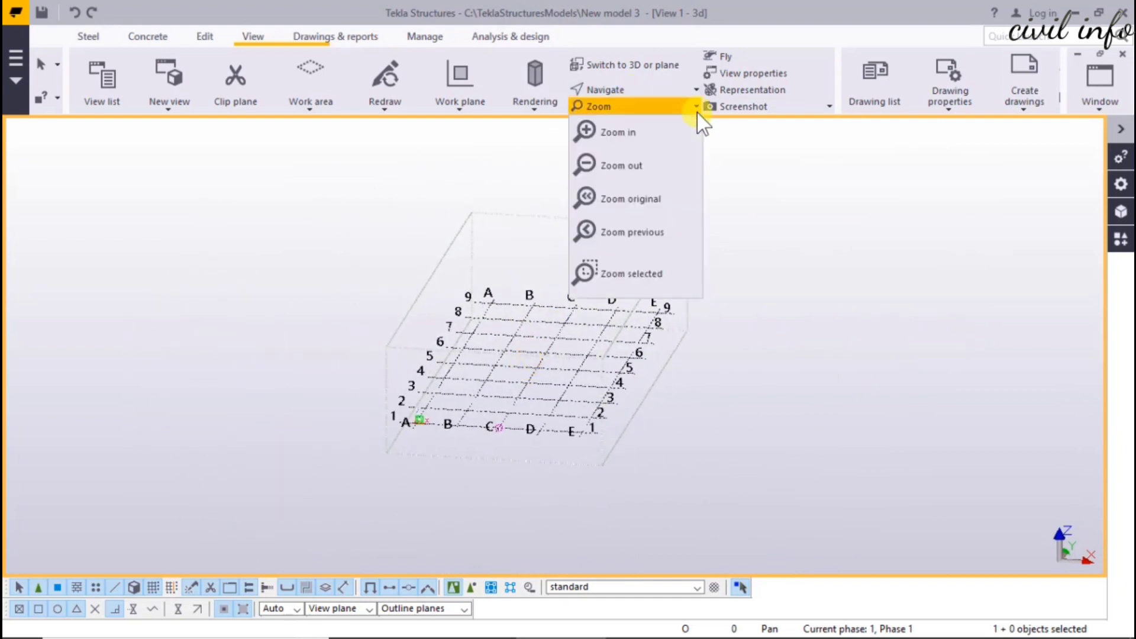
left_click(597, 133)
scroll(505, 386, "up", 2)
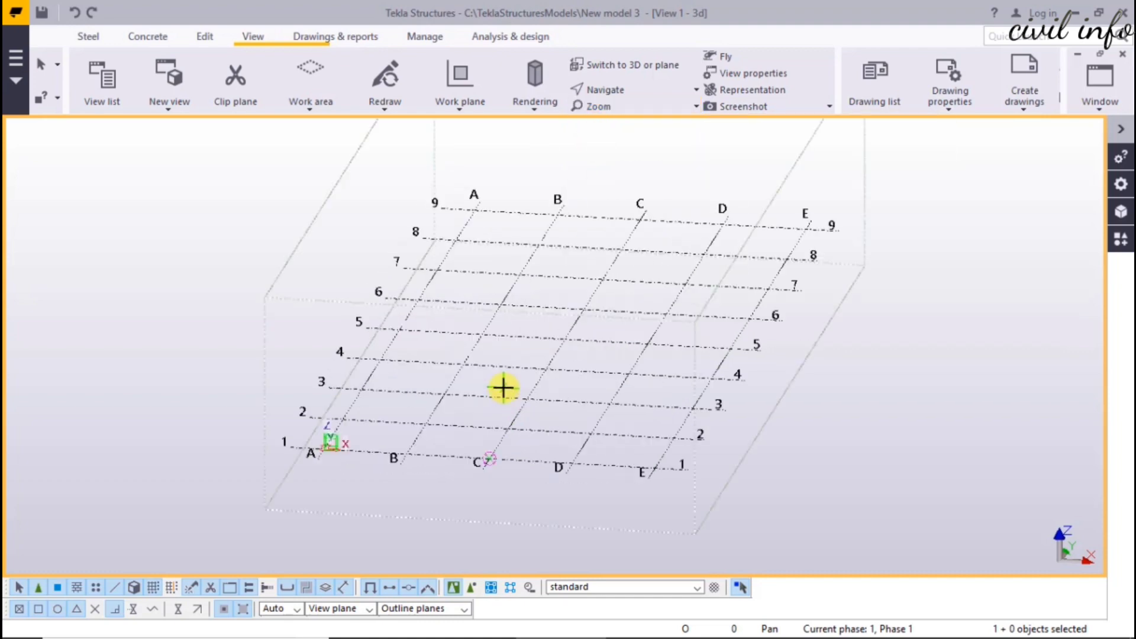
scroll(503, 388, "up", 8)
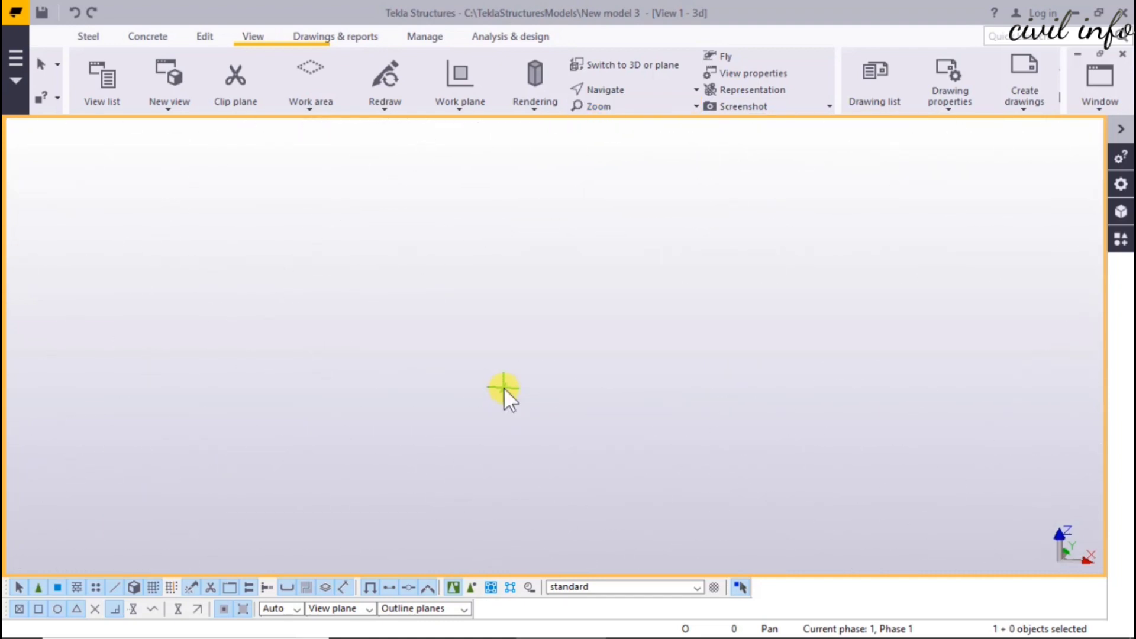
scroll(624, 127, "down", 10)
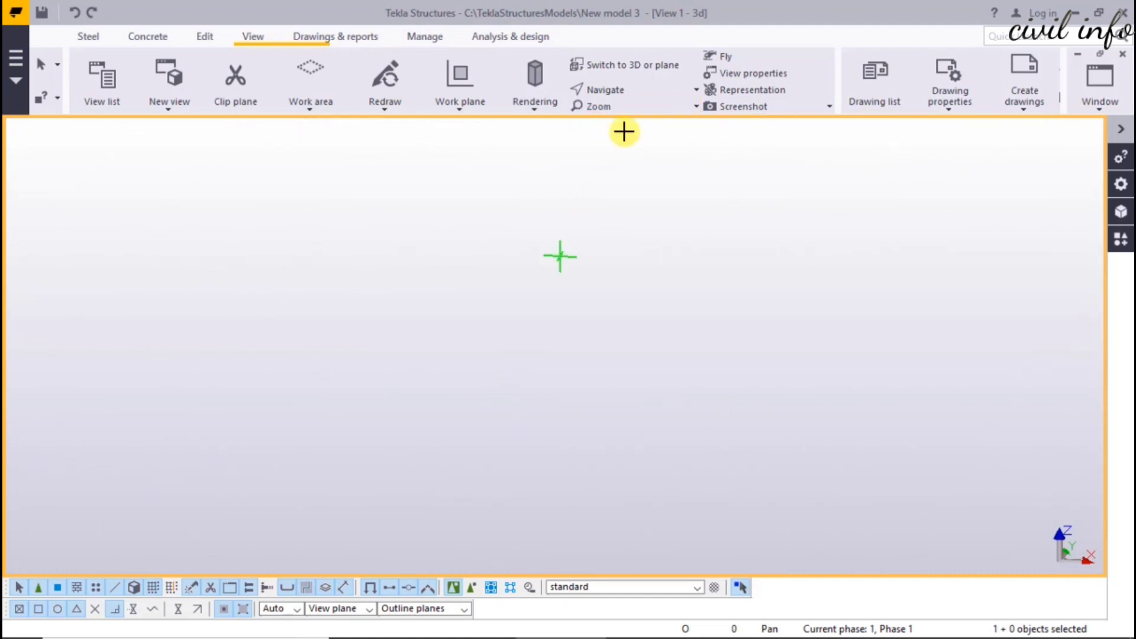
Reduce the magnification with the Zoom out command until the grid lines around B and C are back in view
left_click(696, 107)
left_click(629, 168)
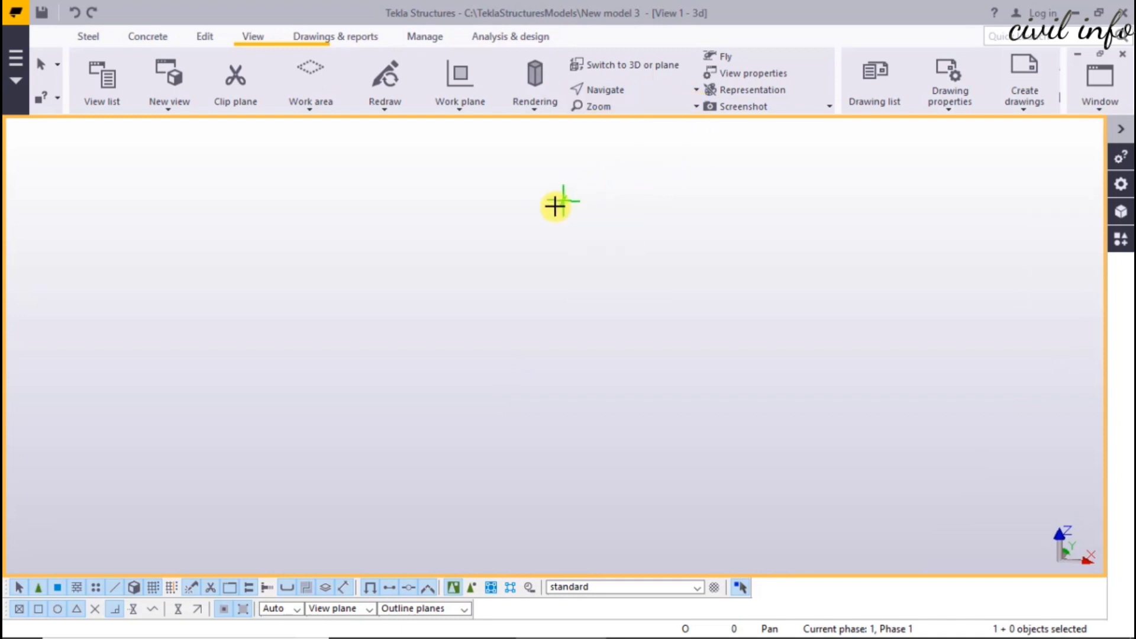
scroll(552, 213, "down", 5)
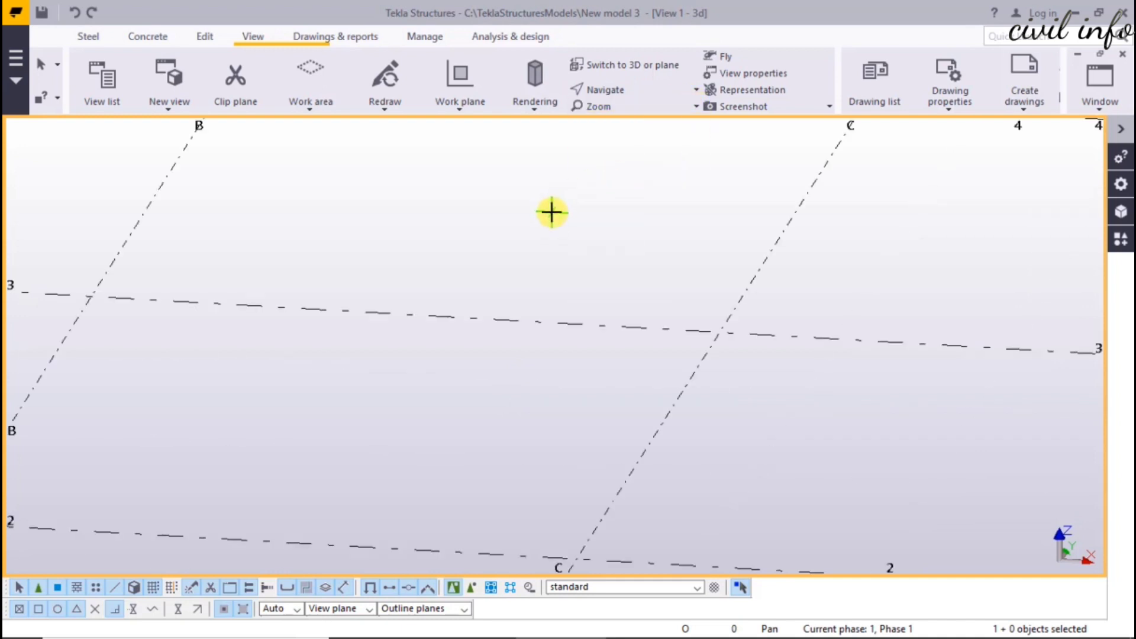
Restore the view's original zoom level and return to the previous zoom level
left_click(696, 107)
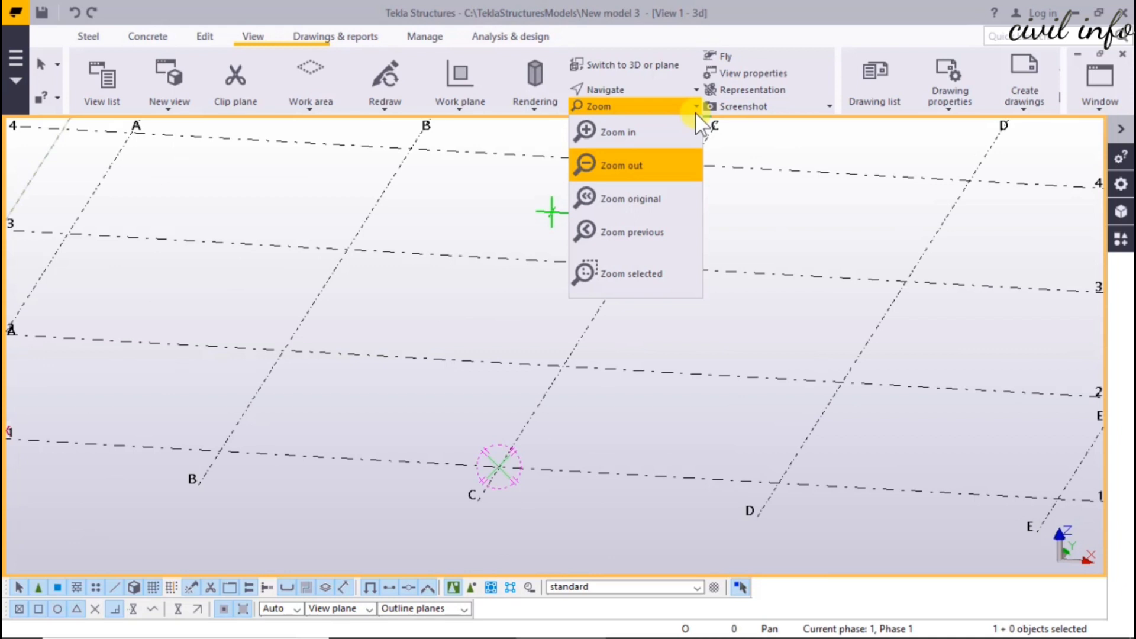
left_click(648, 197)
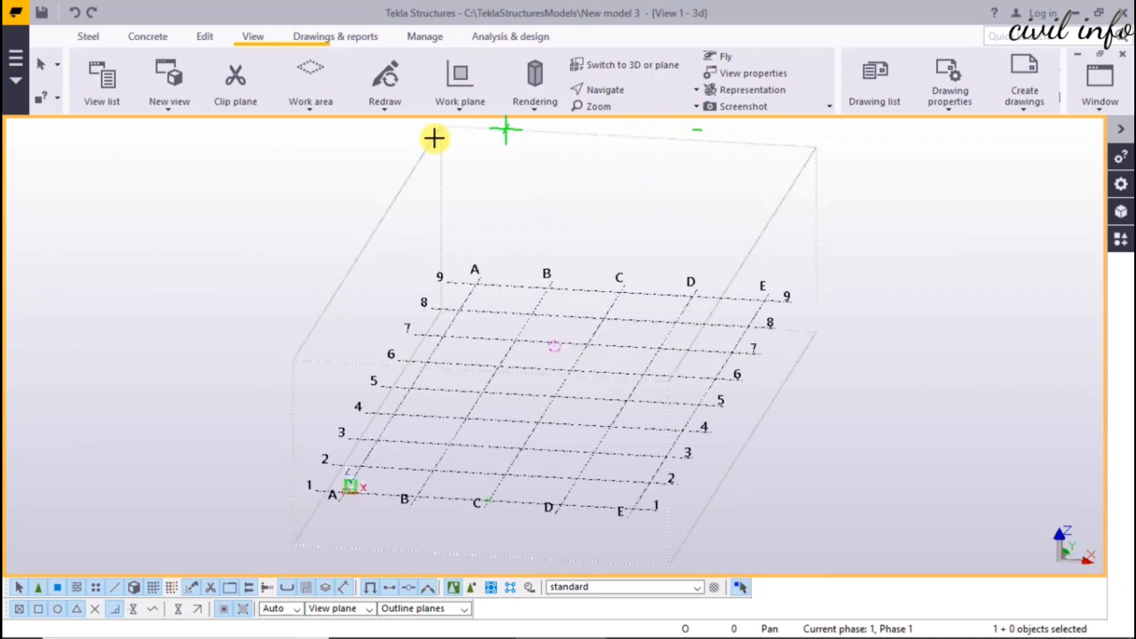
left_click(698, 107)
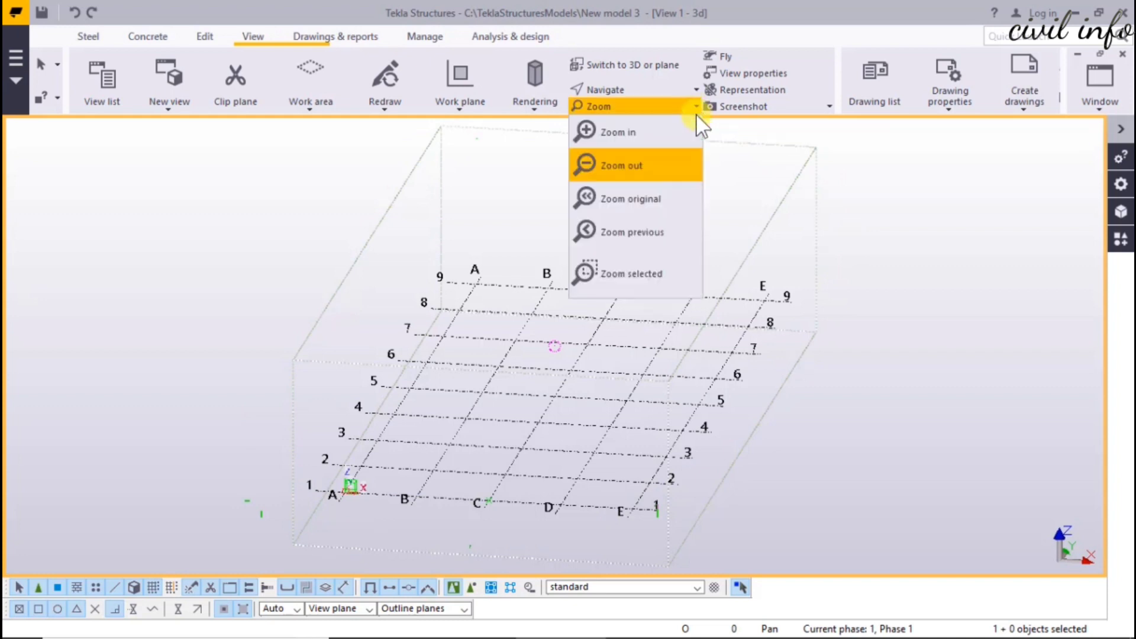
left_click(617, 237)
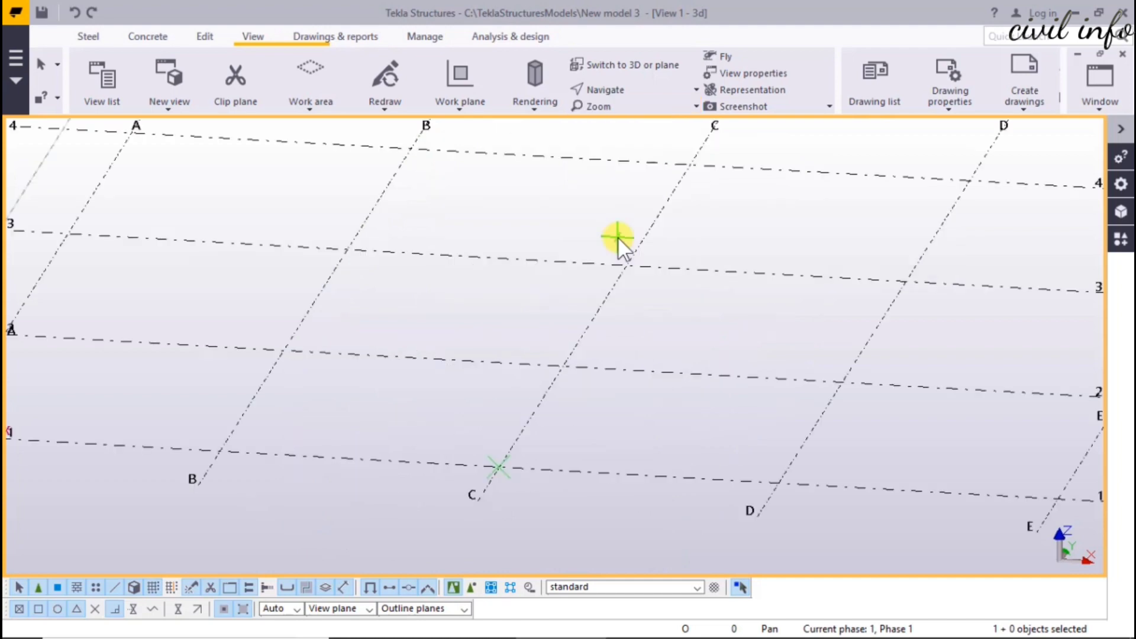
Try the Zoom selected command on the grid model
left_click(697, 102)
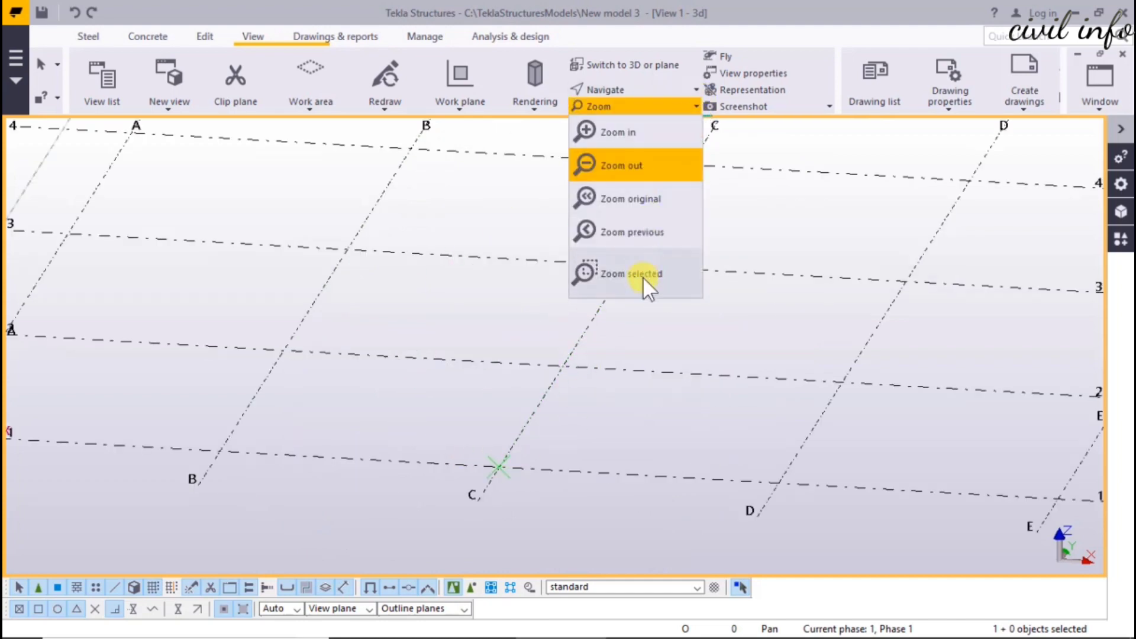
left_click(616, 275)
left_click_drag(312, 228, 403, 306)
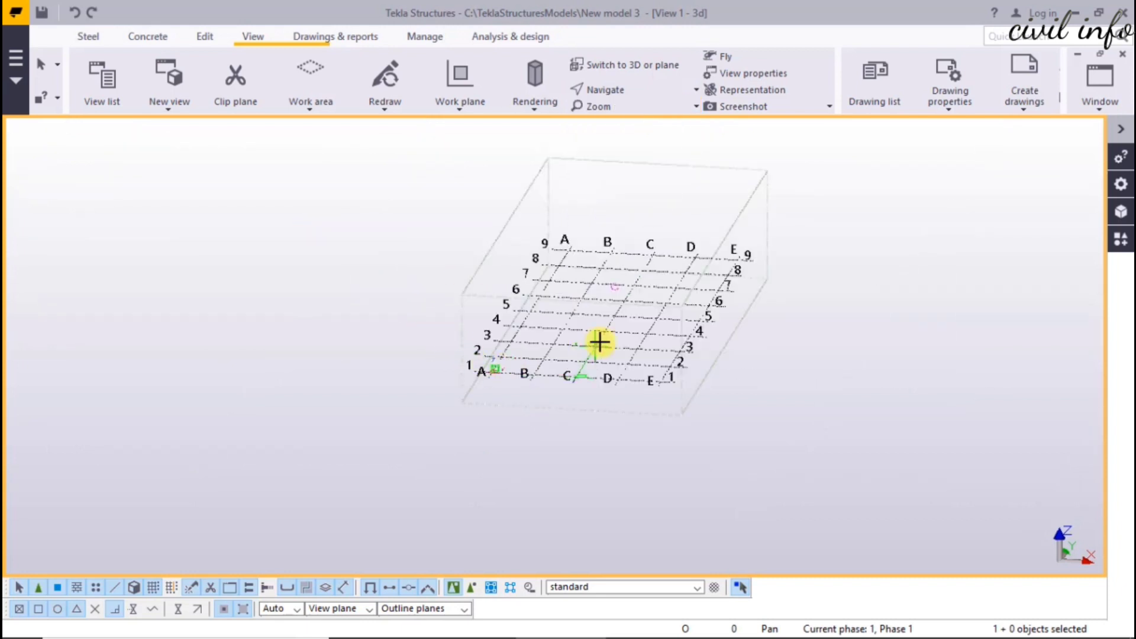
Review the available Zoom commands and magnify the grid model around the crossing of grid lines B and 6
left_click(696, 107)
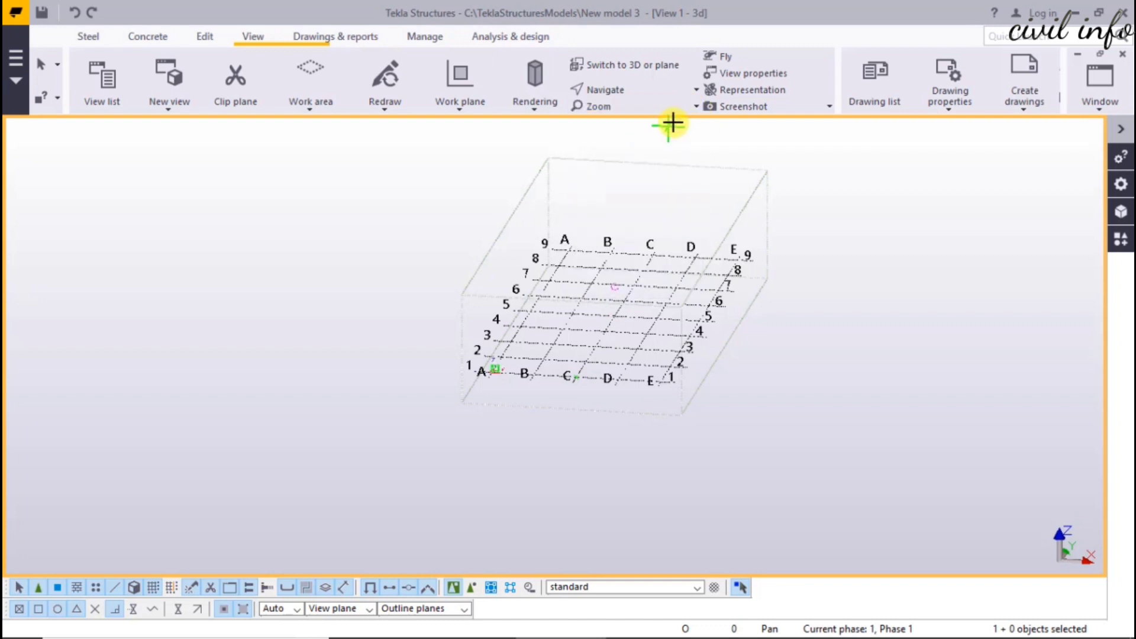
left_click(697, 107)
left_click(697, 107)
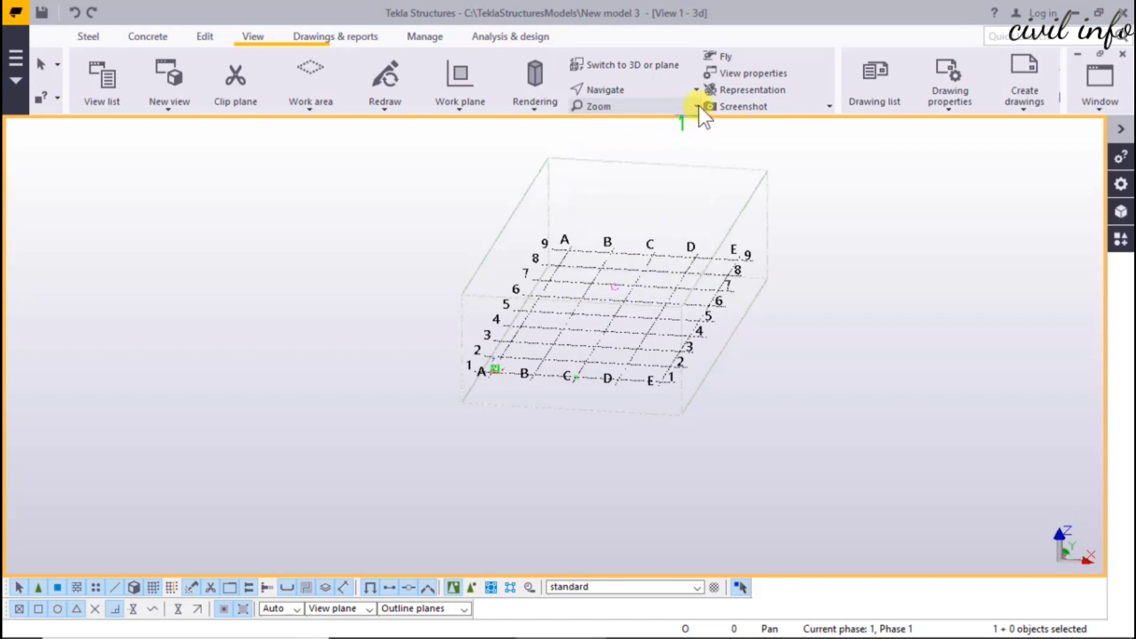
left_click(697, 107)
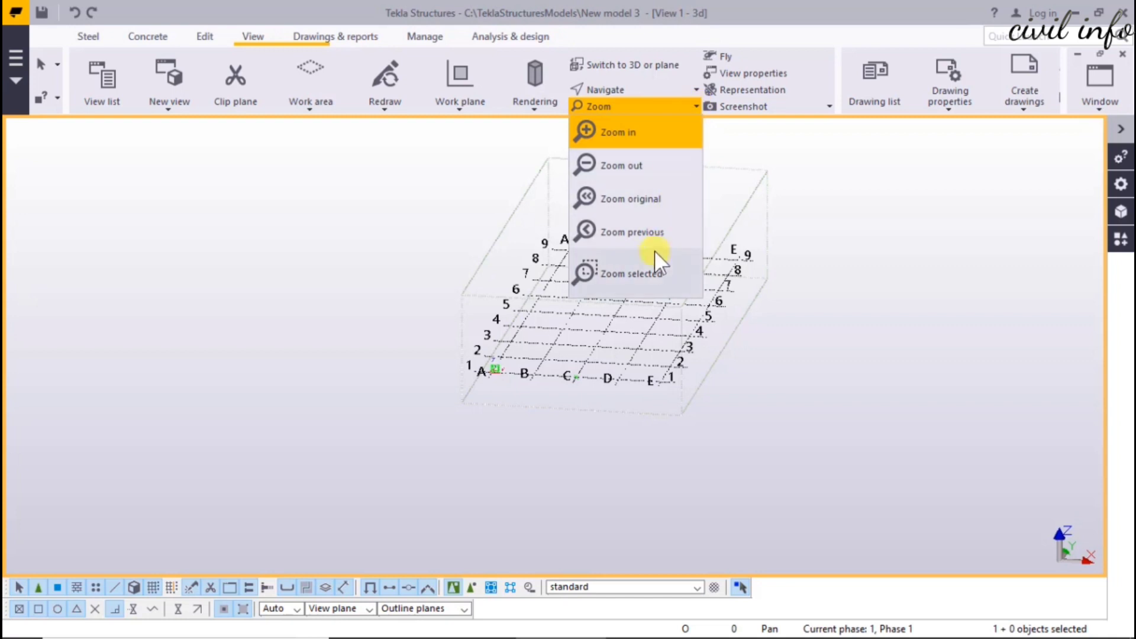
scroll(586, 302, "up", 6)
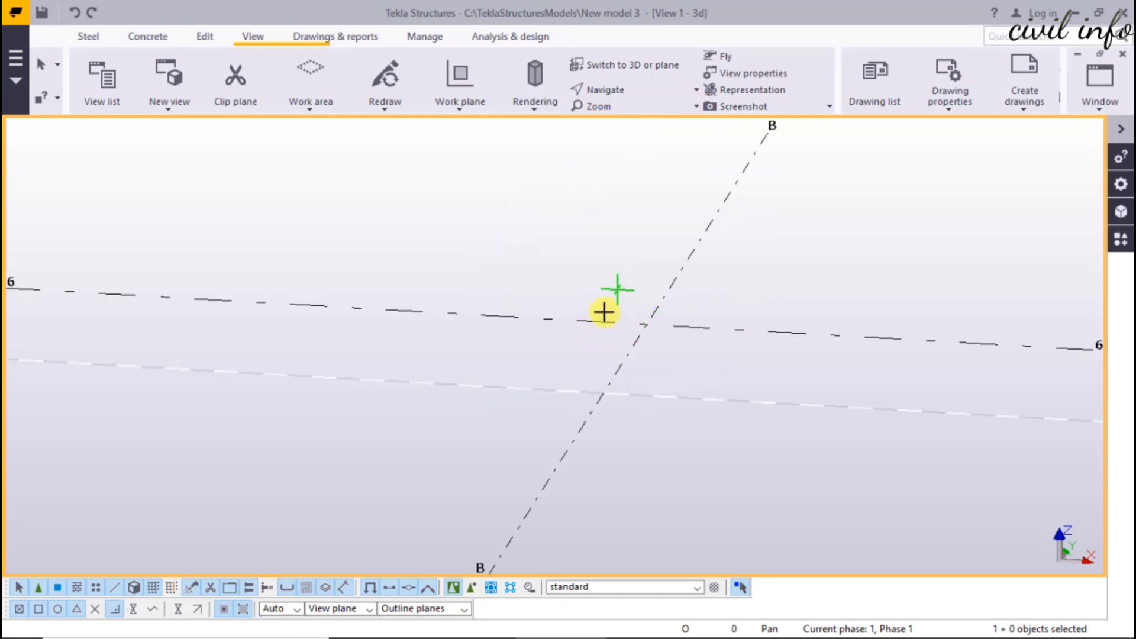
Zoom back out from the grid line crossing until the whole grid model is in view
left_click(699, 110)
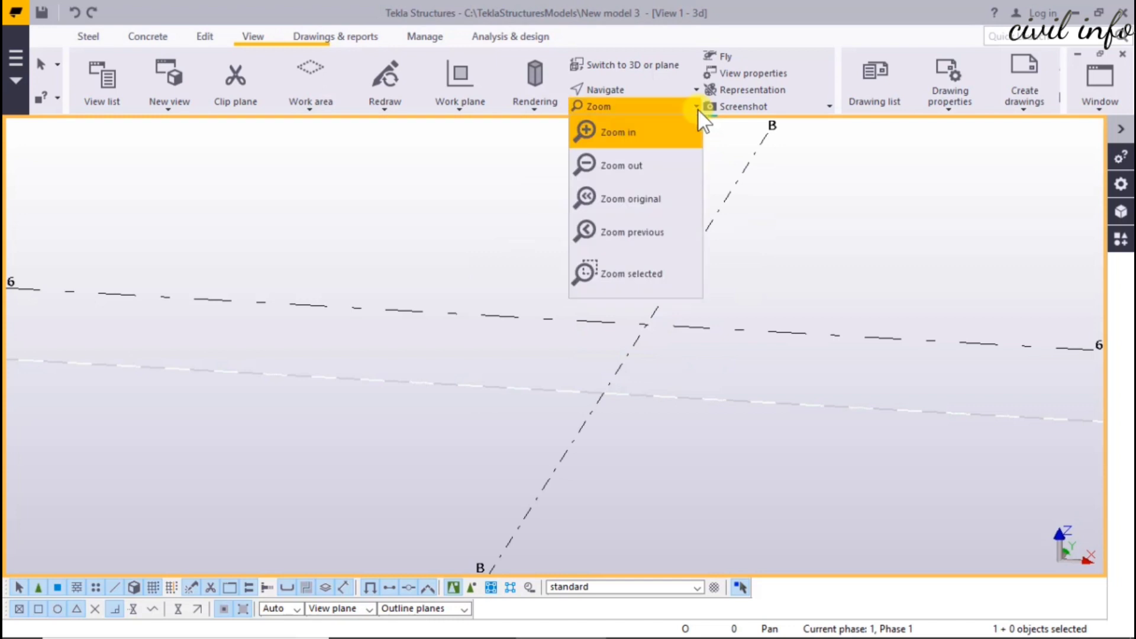
left_click(648, 163)
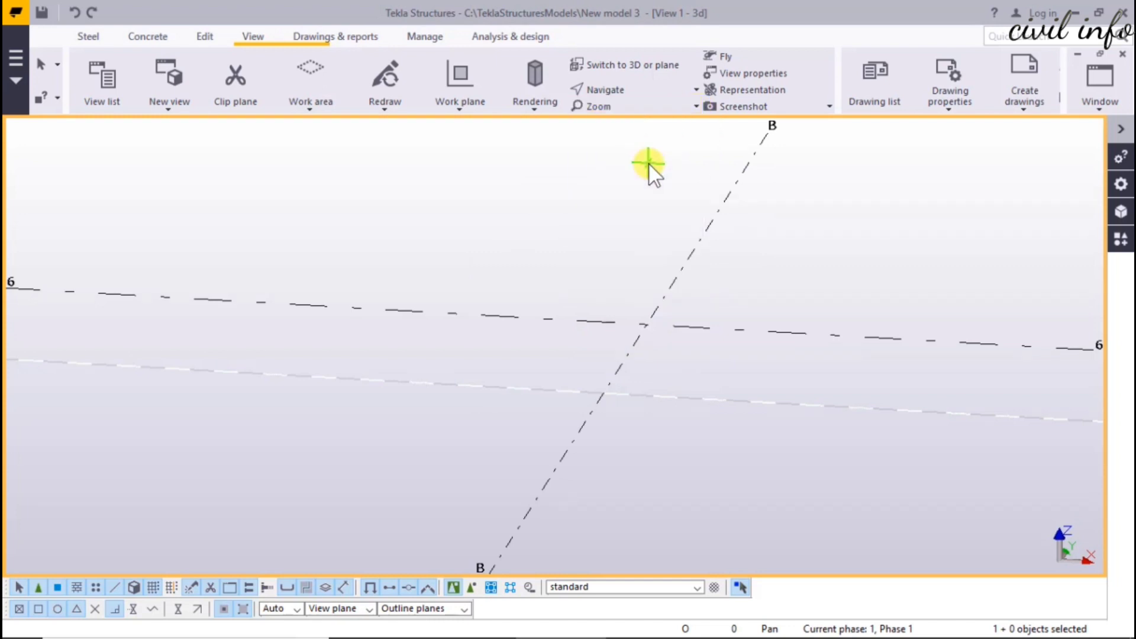
left_click(697, 107)
left_click(649, 246)
left_click(536, 242)
left_click(699, 379)
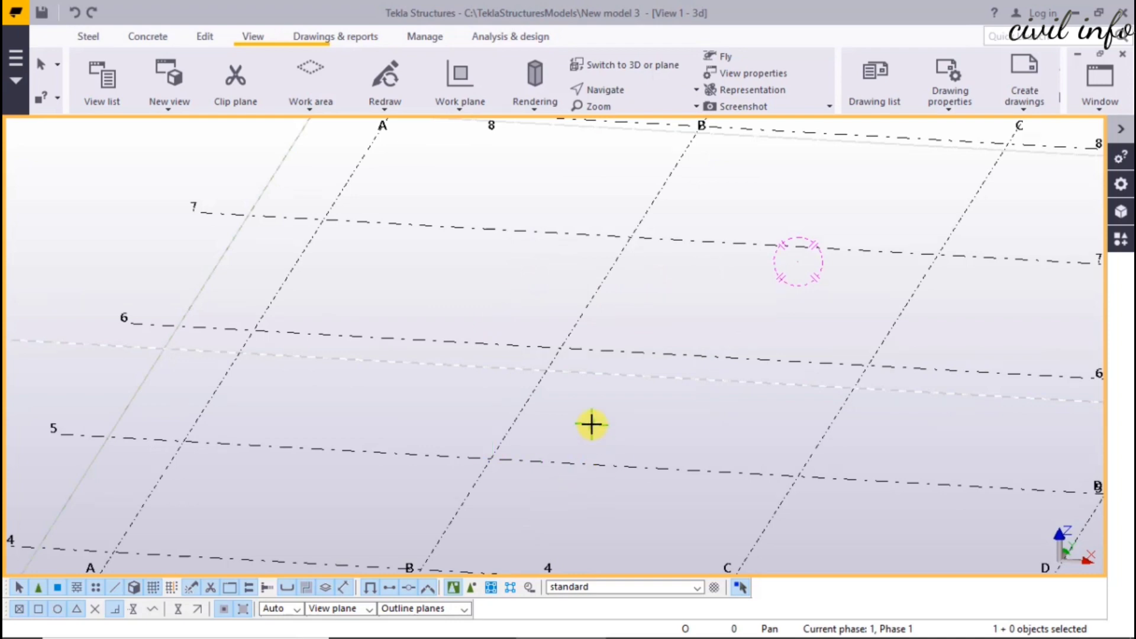
scroll(601, 343, "down", 6)
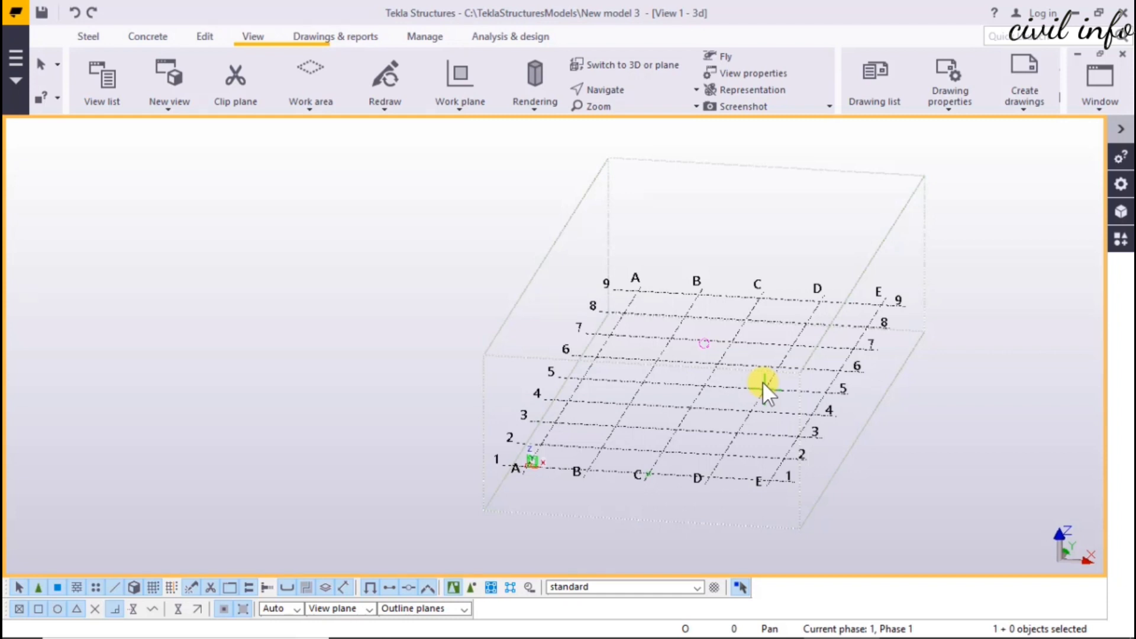
Create views along all grid lines in the XY, ZY and XZ planes, with the prefixes PLAN, GRID and GRID
left_click(173, 106)
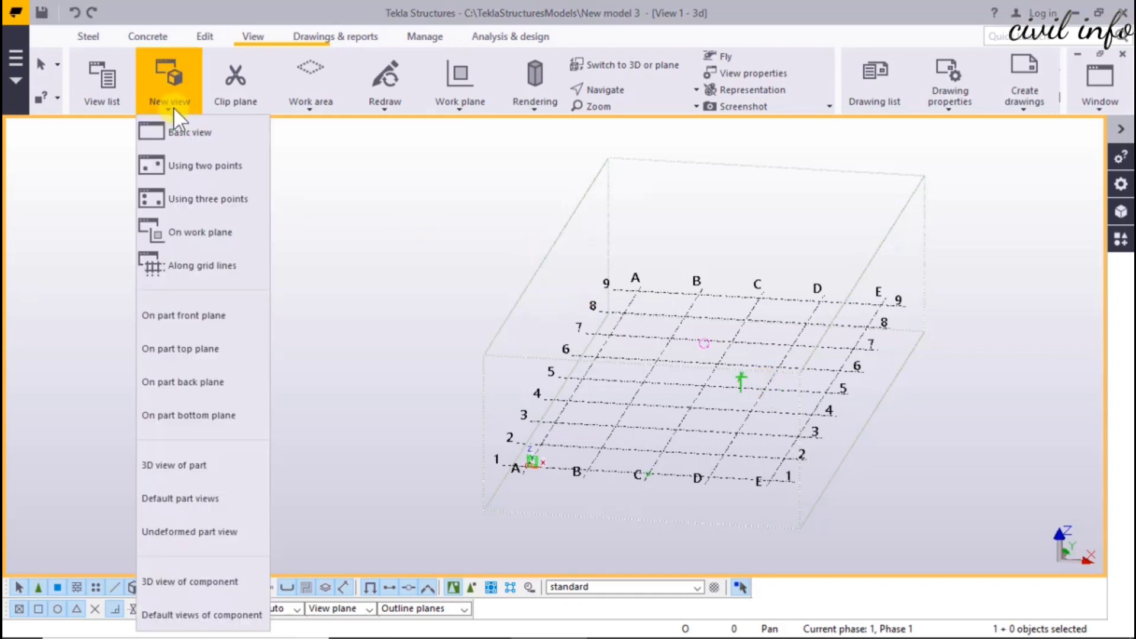
left_click(222, 276)
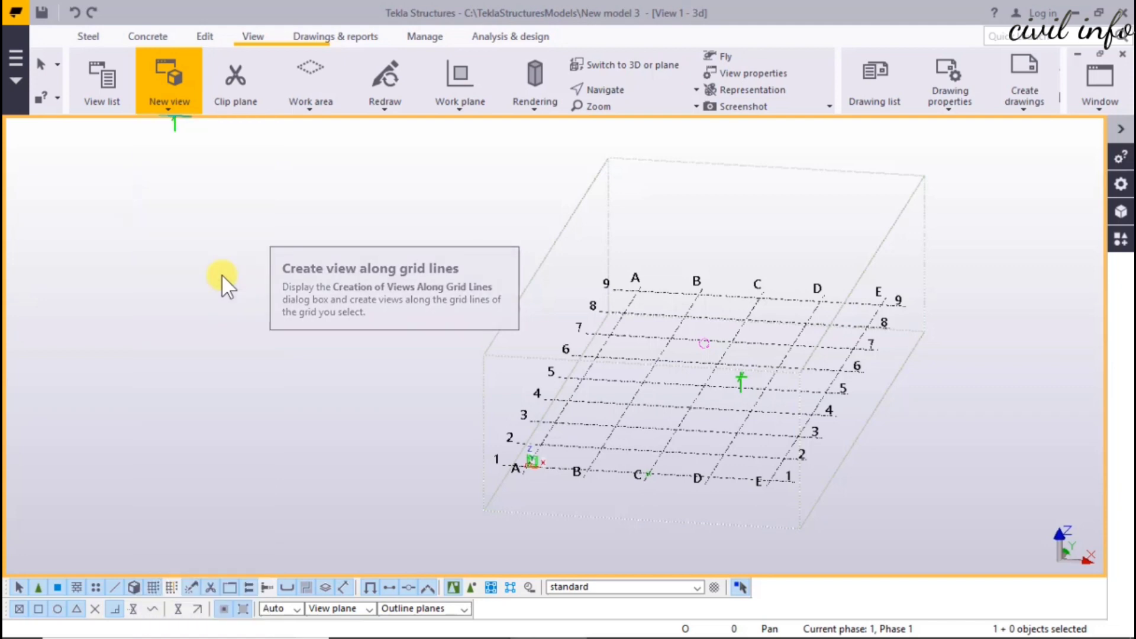
left_click_drag(305, 208, 348, 196)
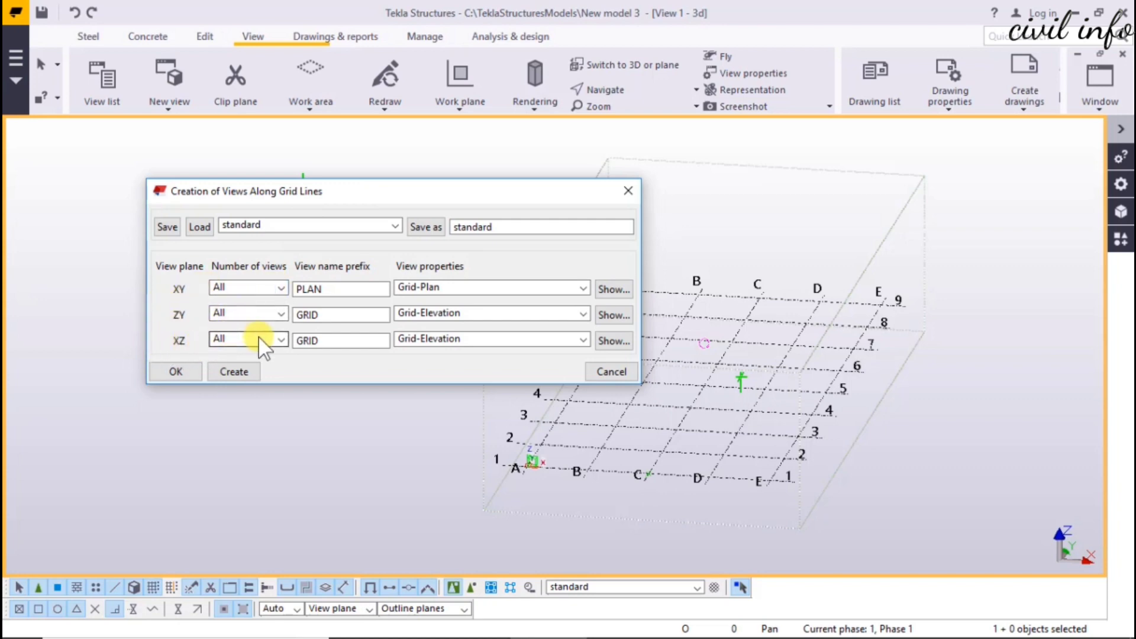
left_click(234, 372)
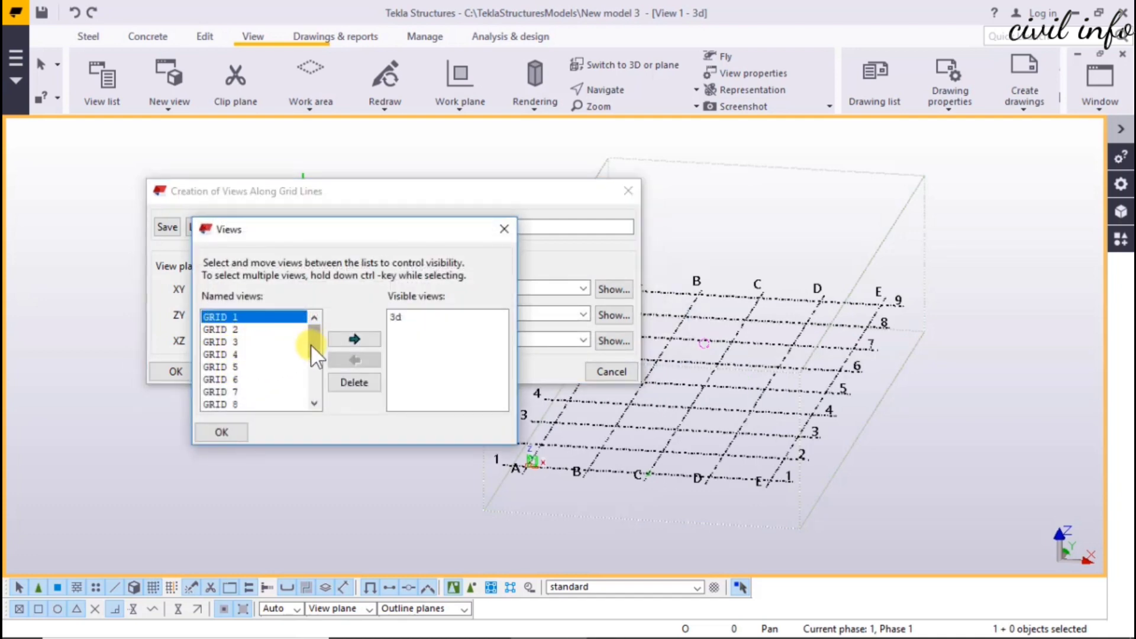
Add GRID A from the named views to the visible views and close the grid line view creation dialog
left_click_drag(315, 348, 294, 372)
scroll(313, 368, "down", 2)
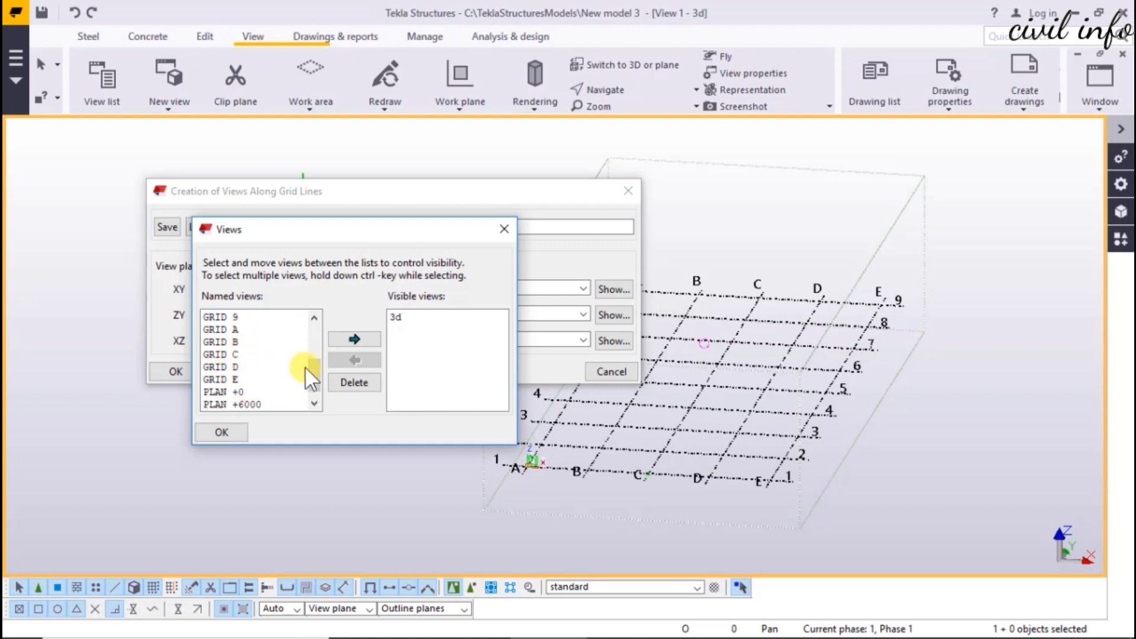
scroll(304, 366, "down", 1)
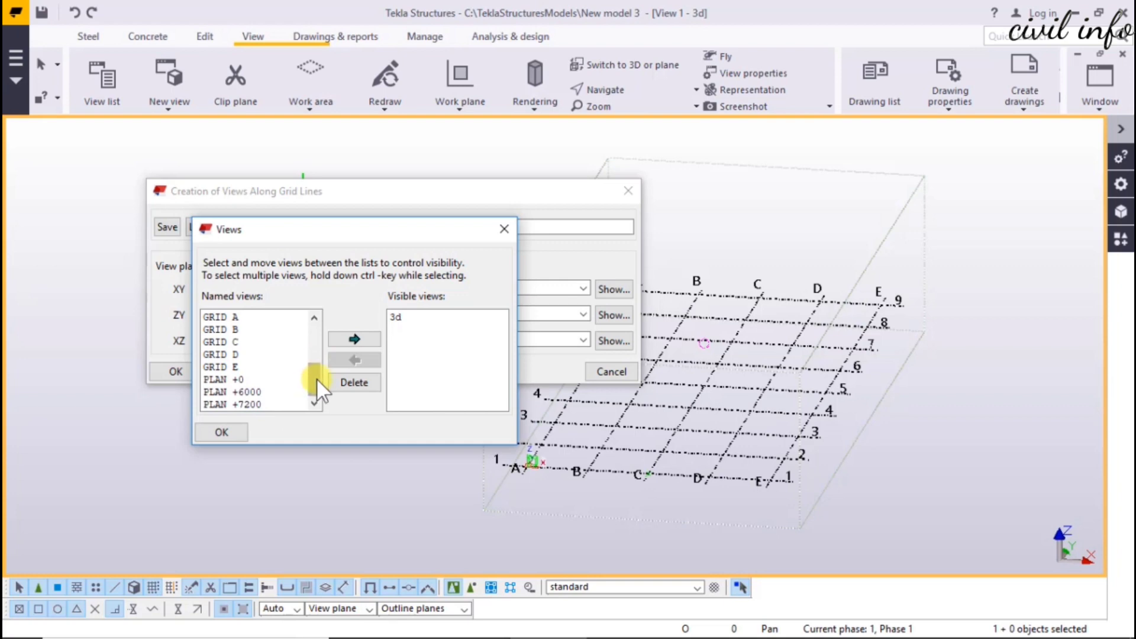
left_click(254, 317)
left_click(354, 338)
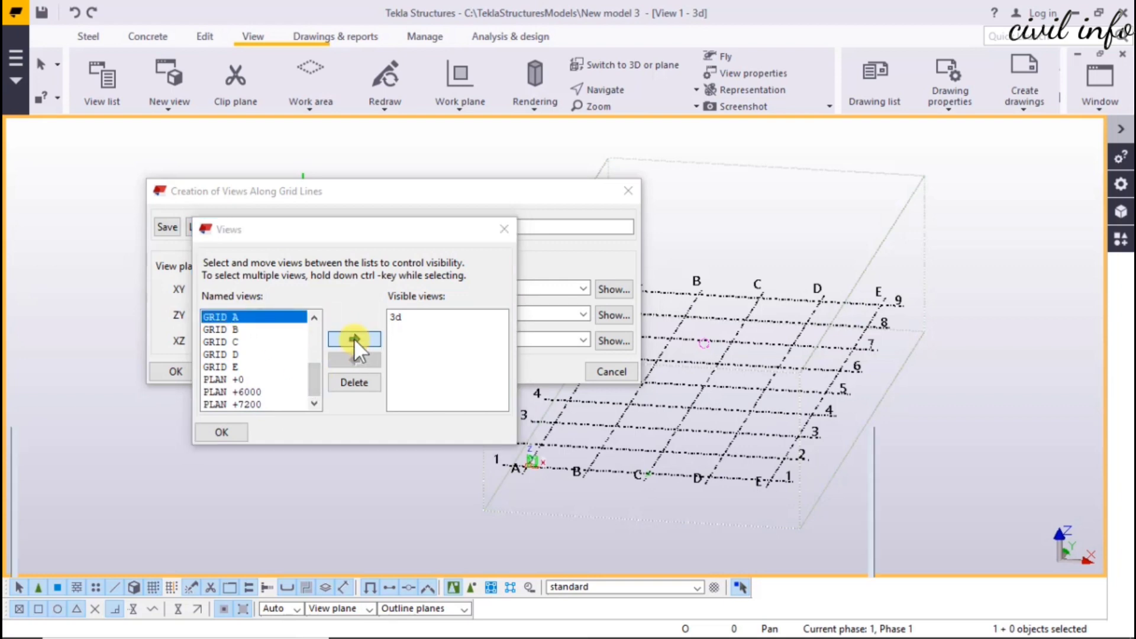
left_click(222, 433)
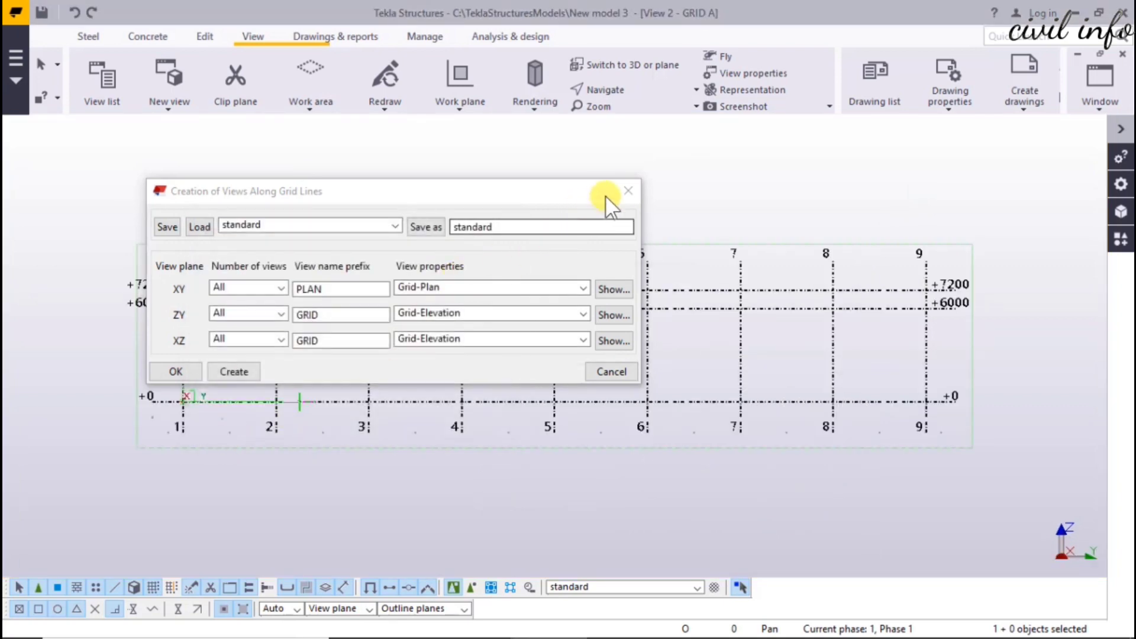
left_click(626, 191)
Examine the GRID A elevation along grid lines 1 to 9 and at its level lines
scroll(247, 425, "down", 2)
scroll(247, 425, "up", 2)
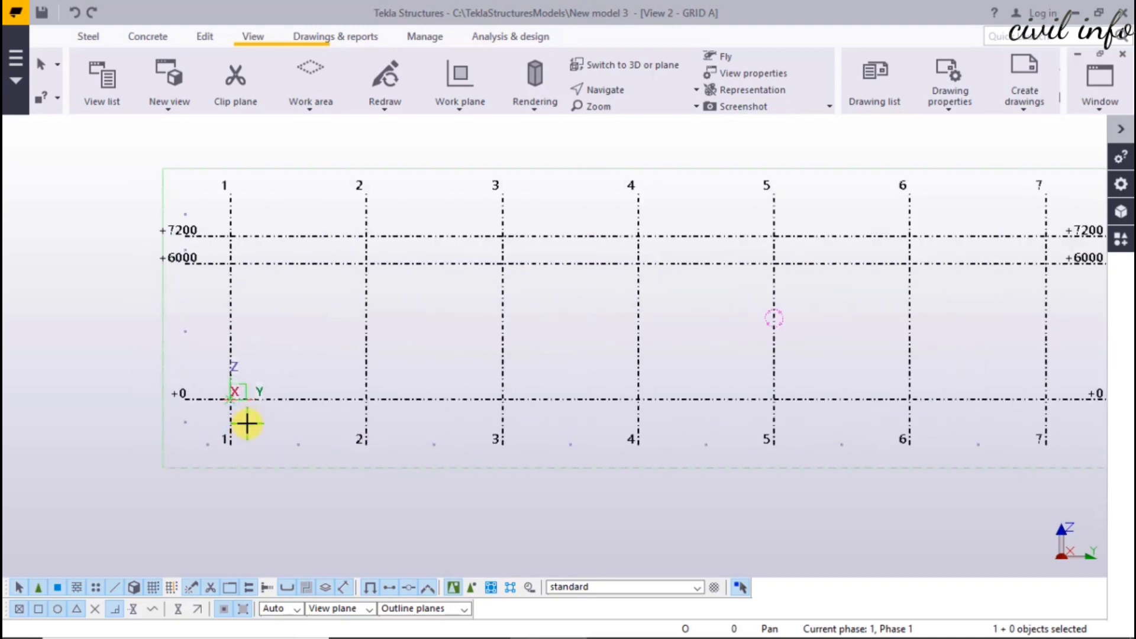
scroll(247, 424, "down", 3)
scroll(247, 424, "down", 1)
scroll(652, 418, "up", 3)
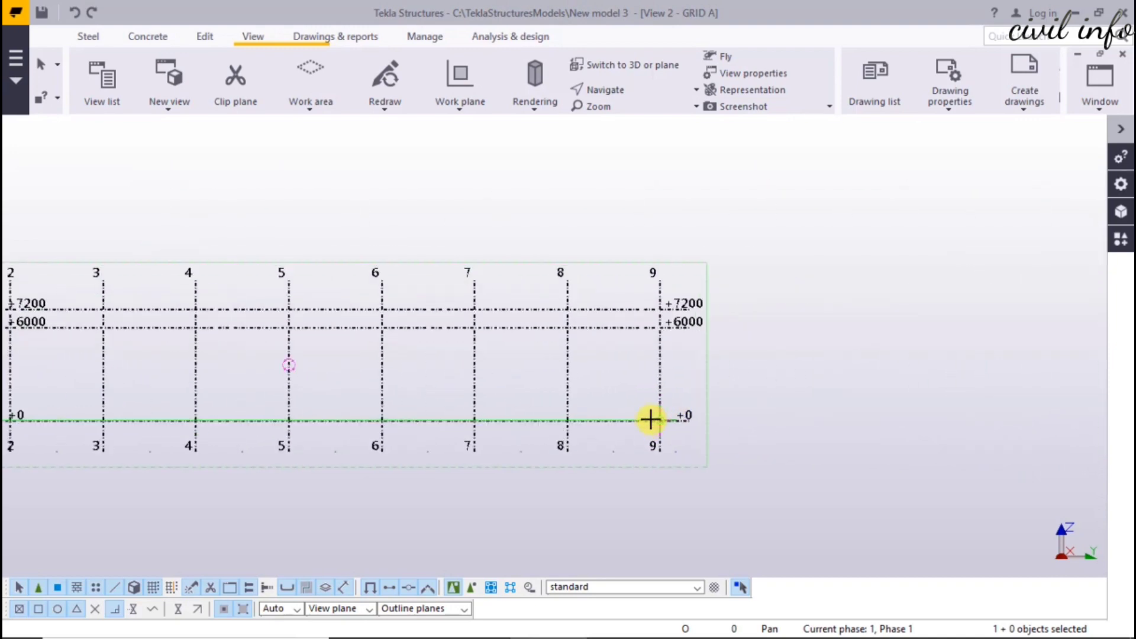
scroll(770, 372, "down", 1)
scroll(757, 379, "down", 1)
scroll(727, 403, "up", 2)
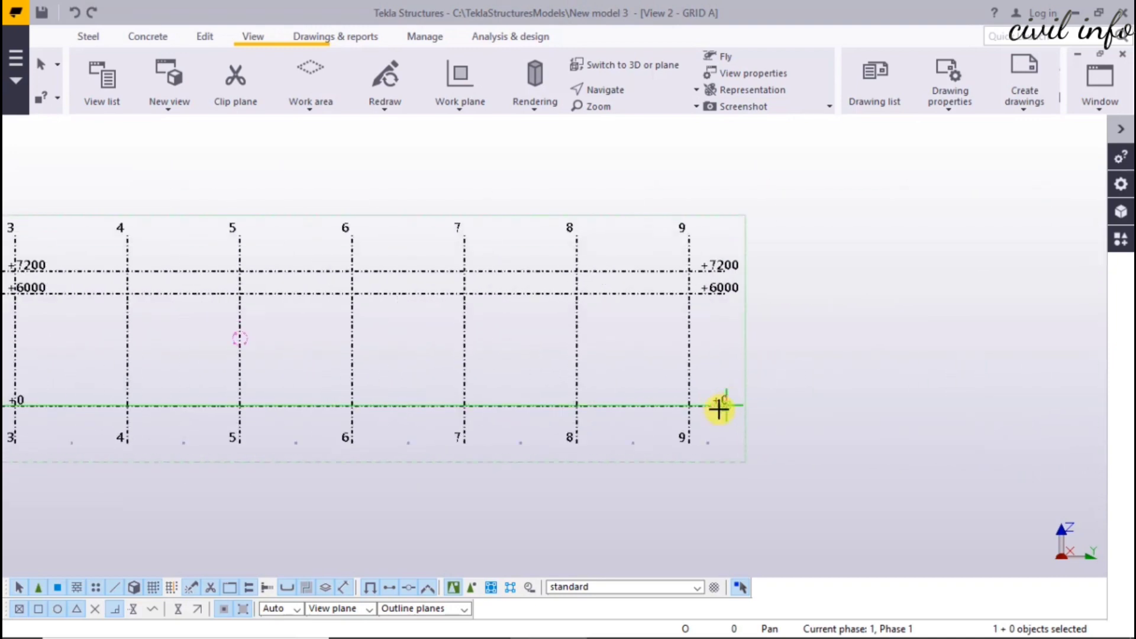
scroll(723, 266, "up", 1)
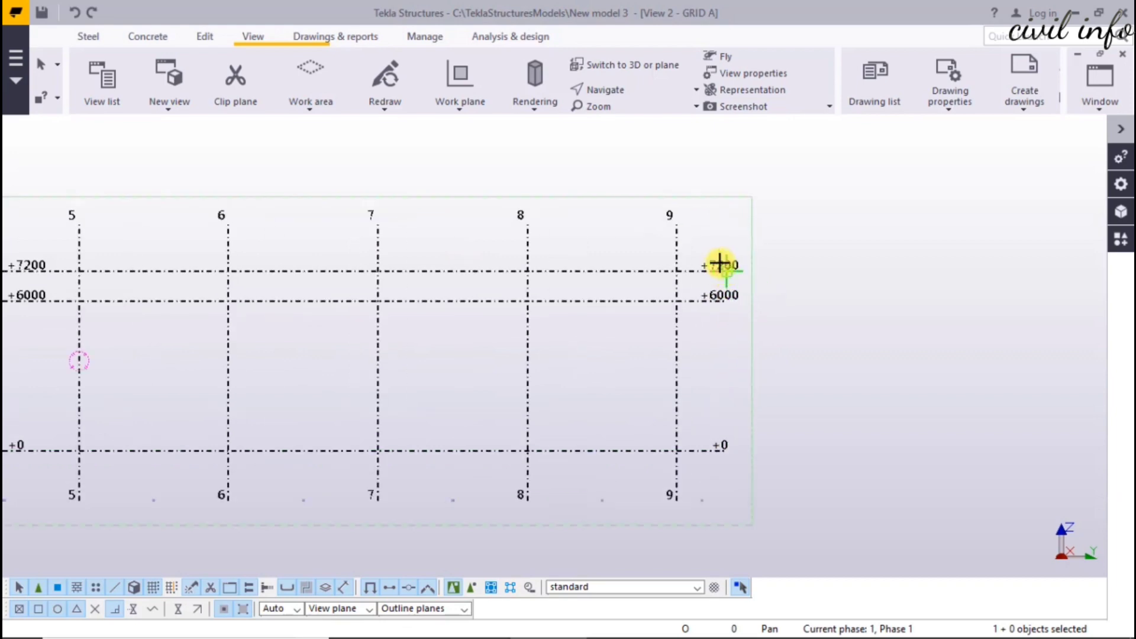
scroll(877, 357, "down", 4)
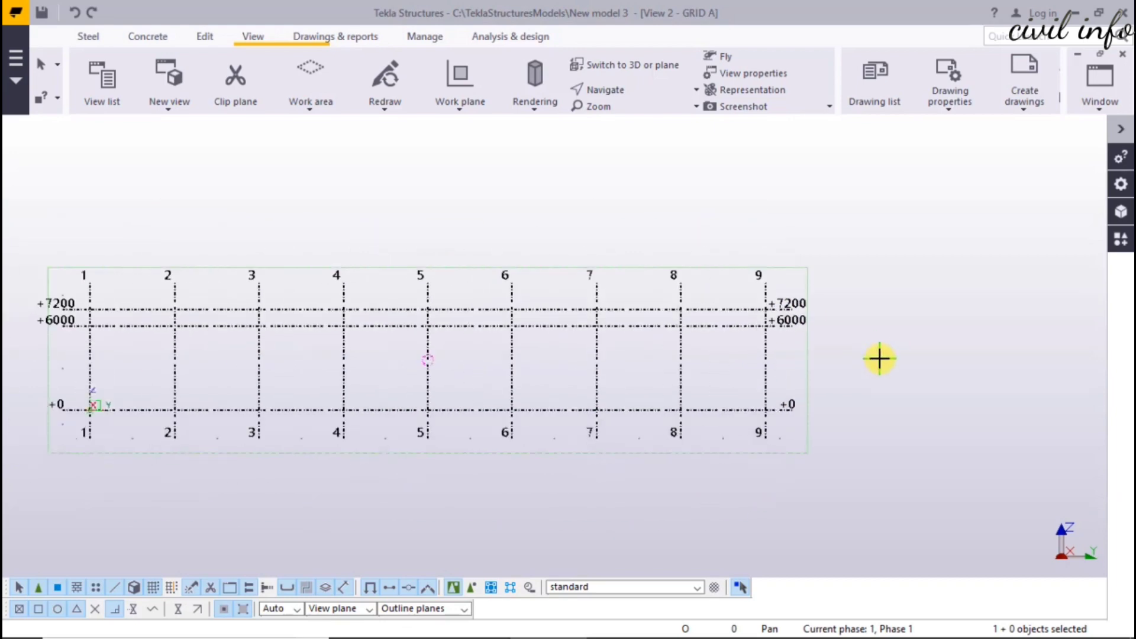
scroll(398, 386, "up", 1)
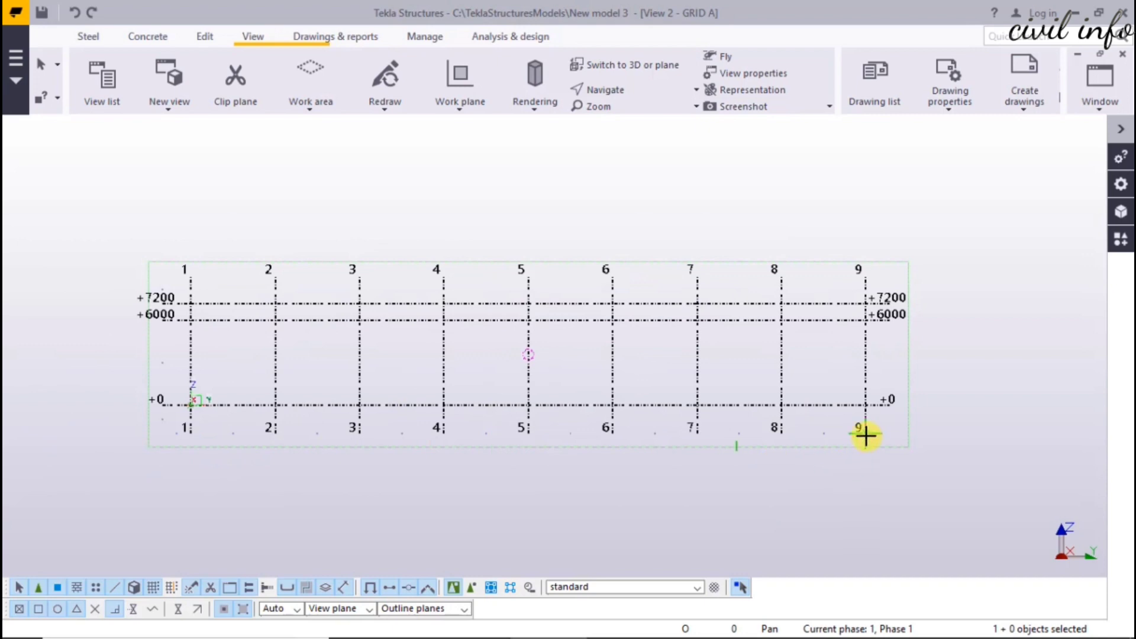
Add GRID 3 to the visible views through the view list
left_click(106, 84)
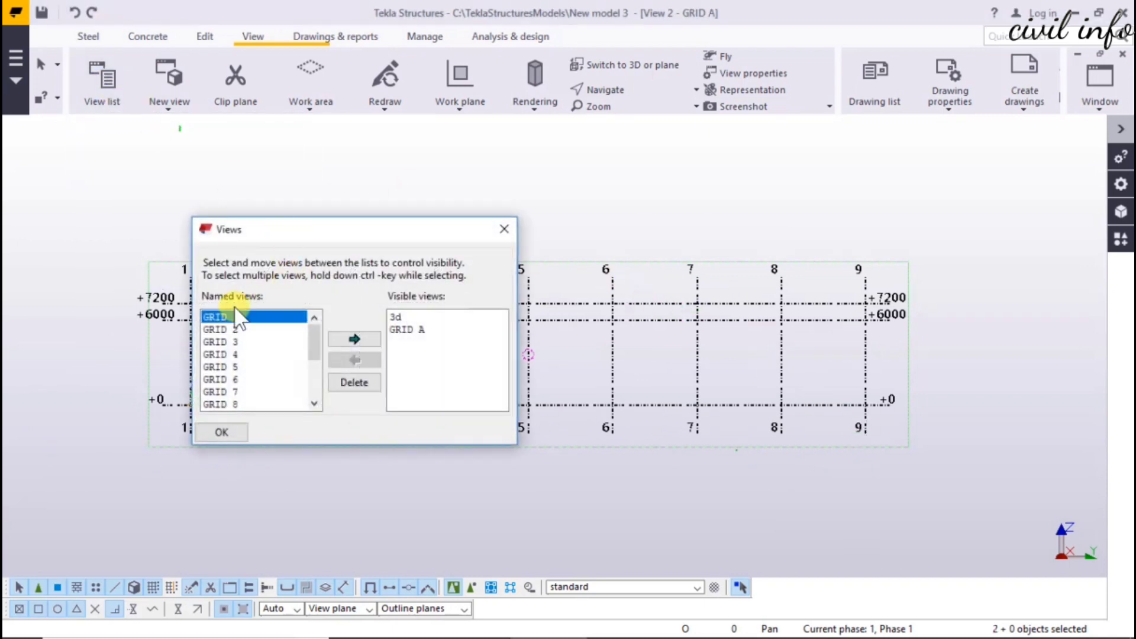
left_click(225, 342)
left_click(354, 340)
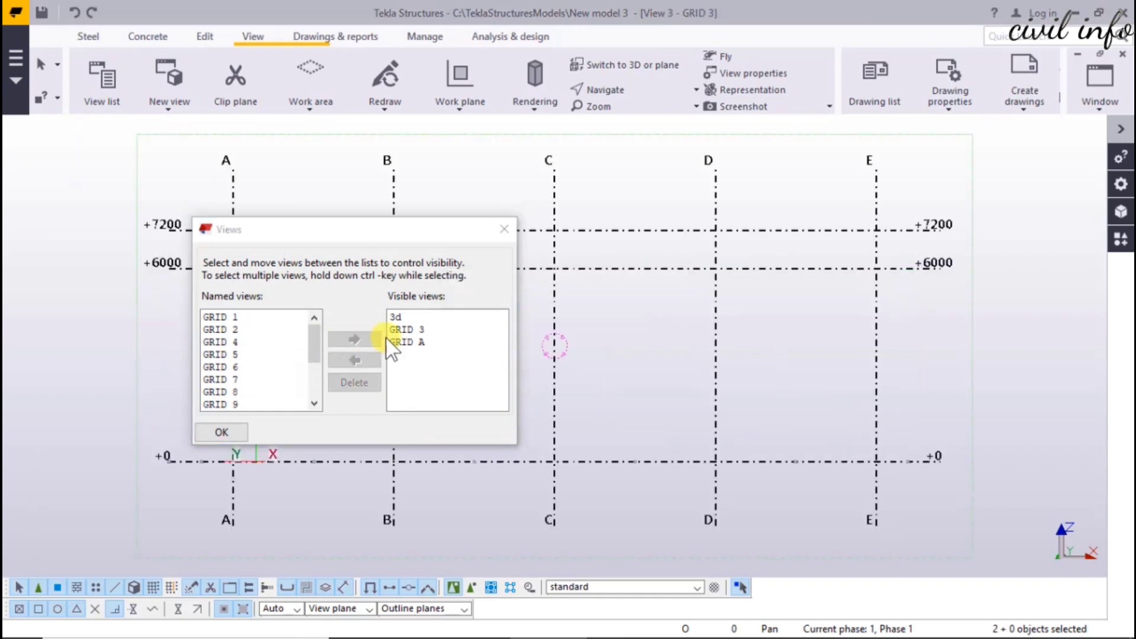
left_click(495, 232)
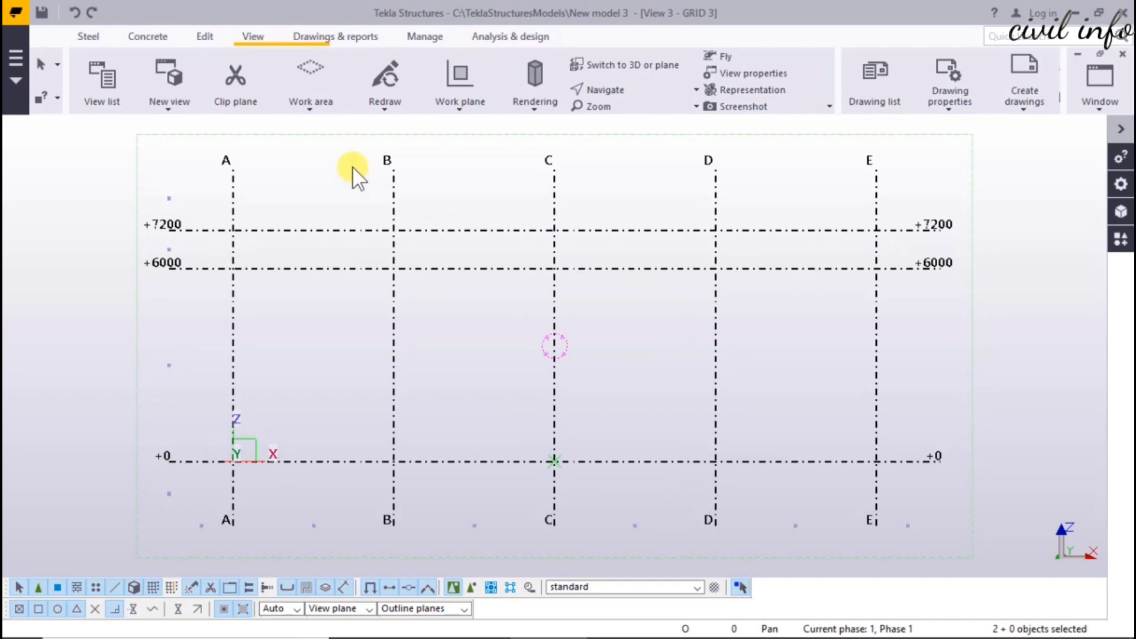
Add PLAN +6000 to the visible views through the view list
key("ctrl+i")
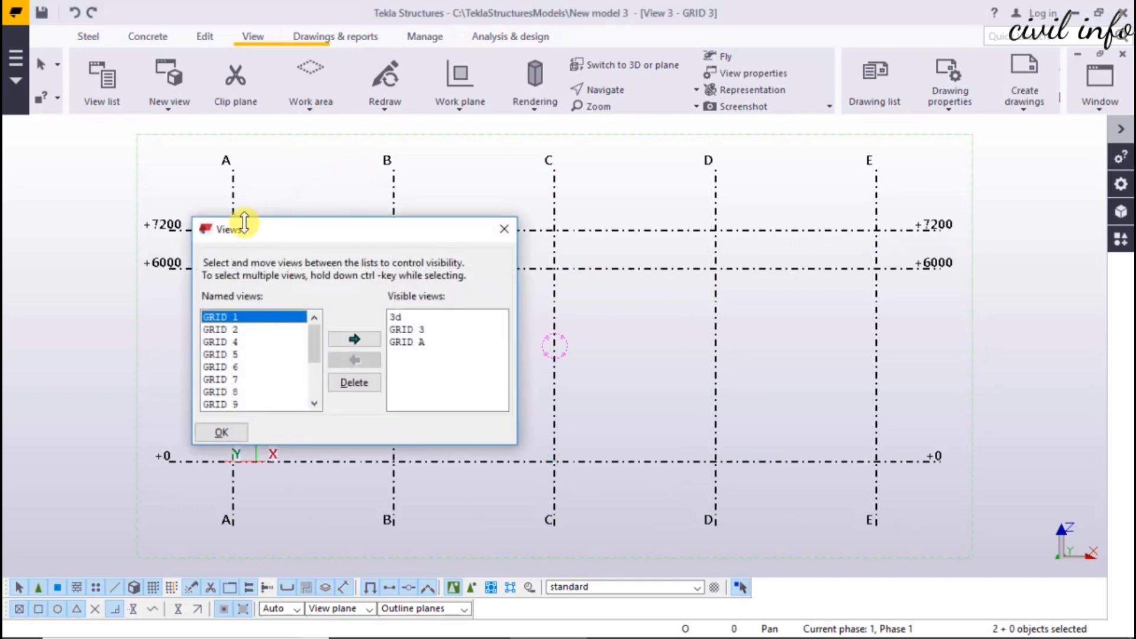
left_click(500, 229)
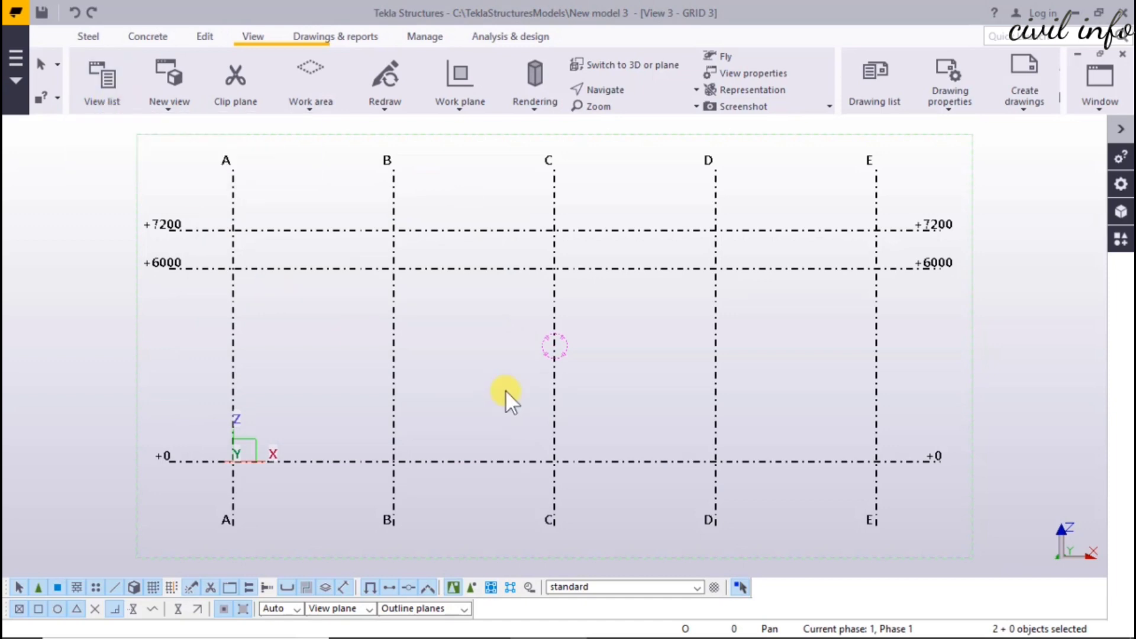
left_click(104, 84)
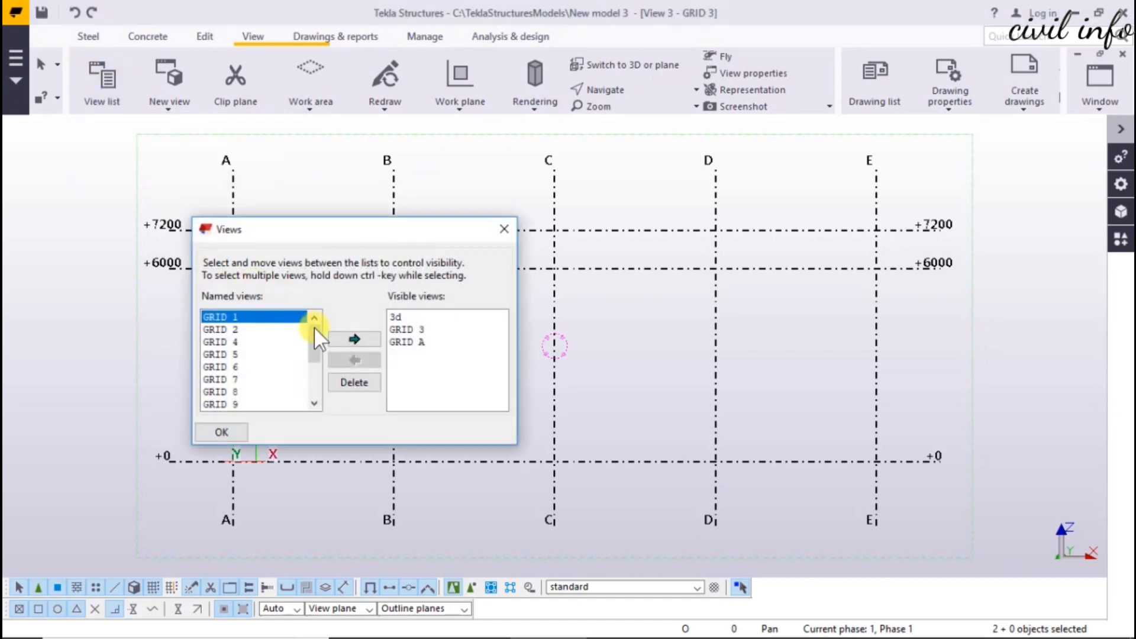
left_click_drag(314, 326, 317, 382)
left_click(246, 390)
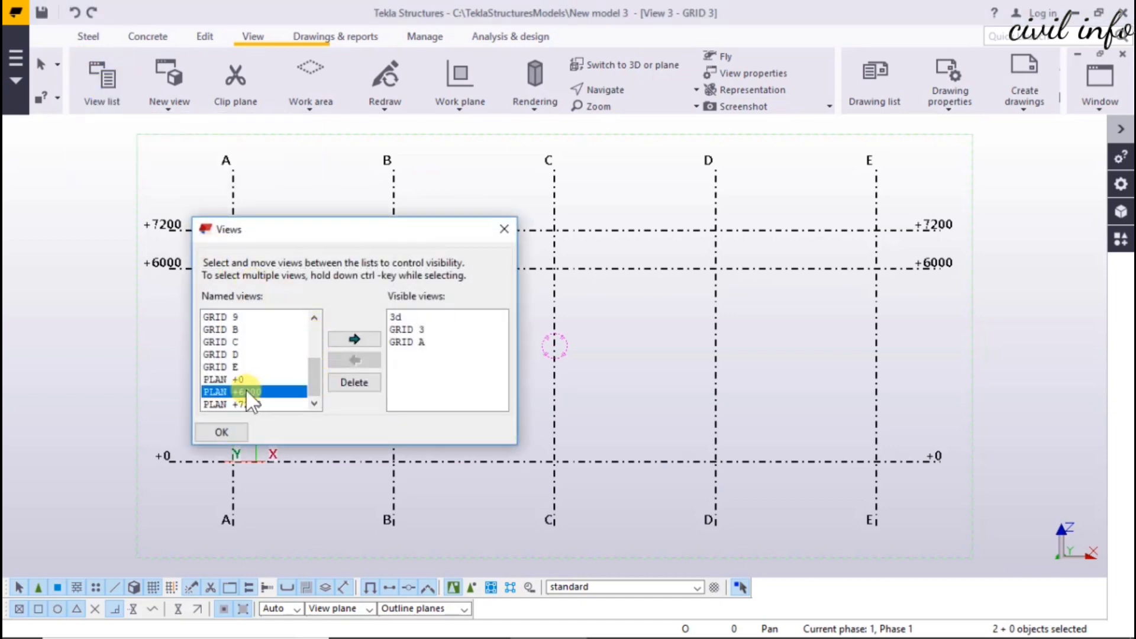
left_click(359, 342)
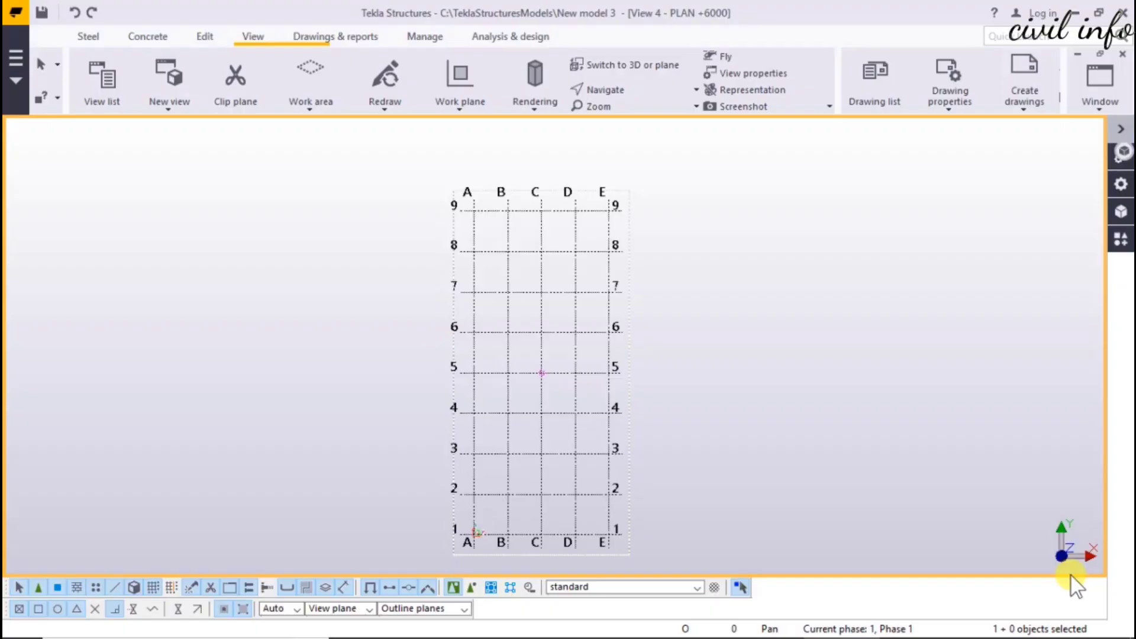
Cascade all open view windows and spread the overlapping windows apart
left_click(1101, 110)
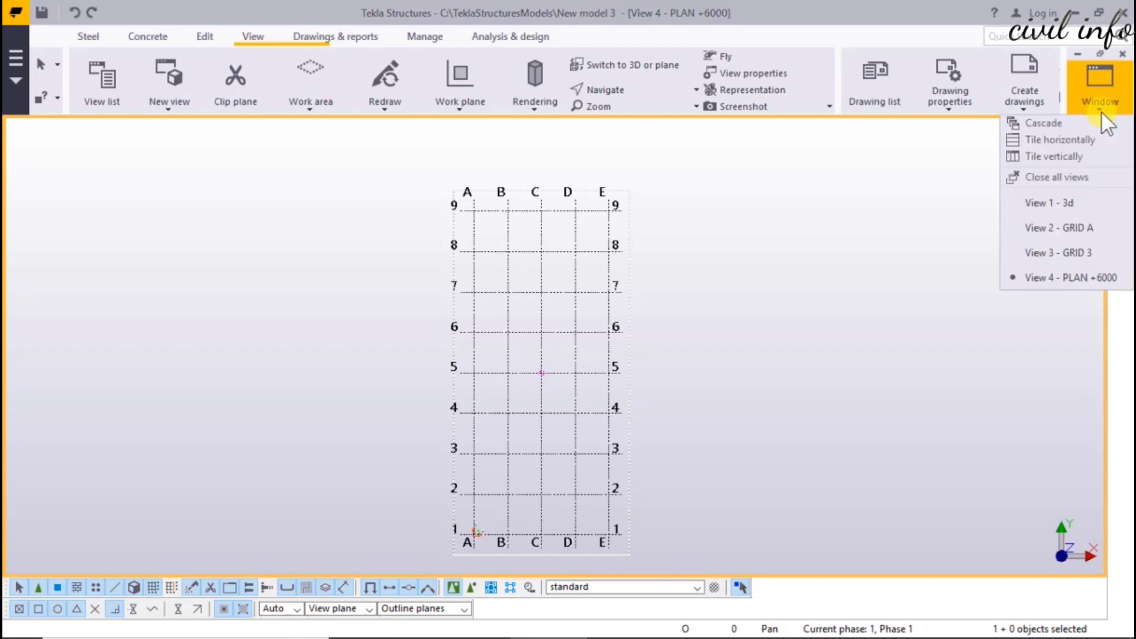
left_click(1042, 126)
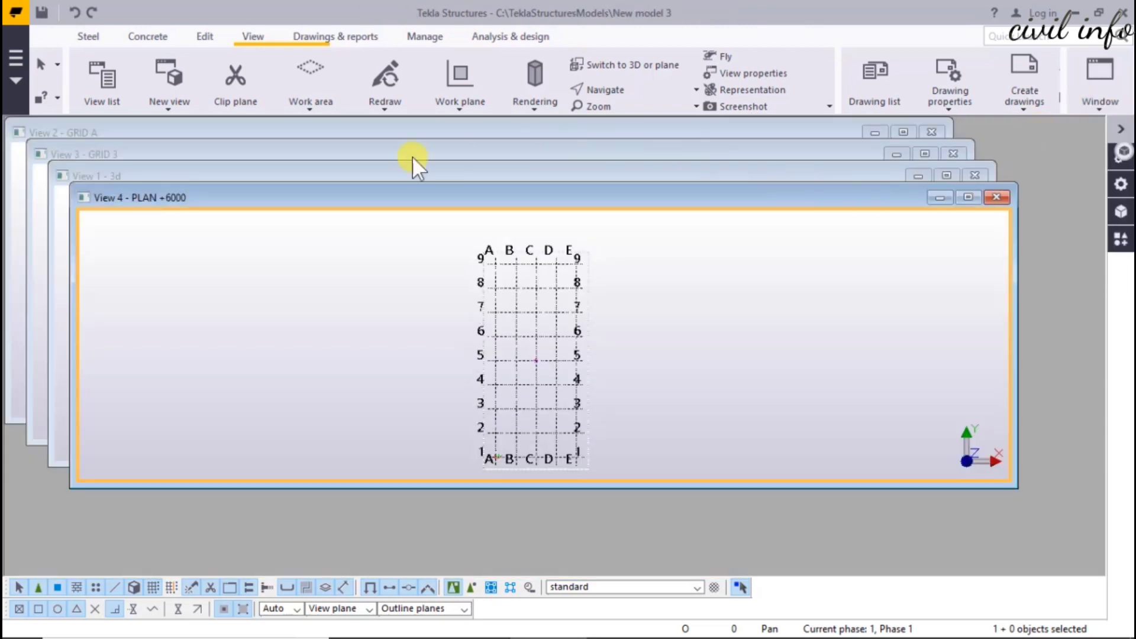
left_click_drag(854, 201, 875, 322)
left_click_drag(769, 174, 759, 208)
Bring the GRID A view window to the front and maximize it
left_click(756, 132)
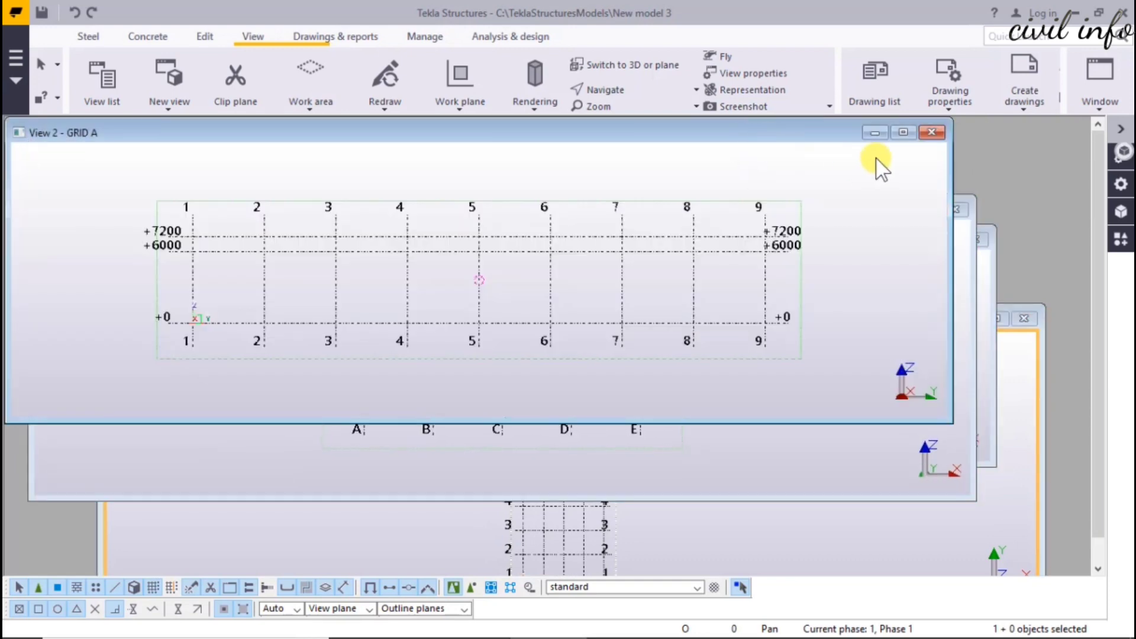
left_click(904, 133)
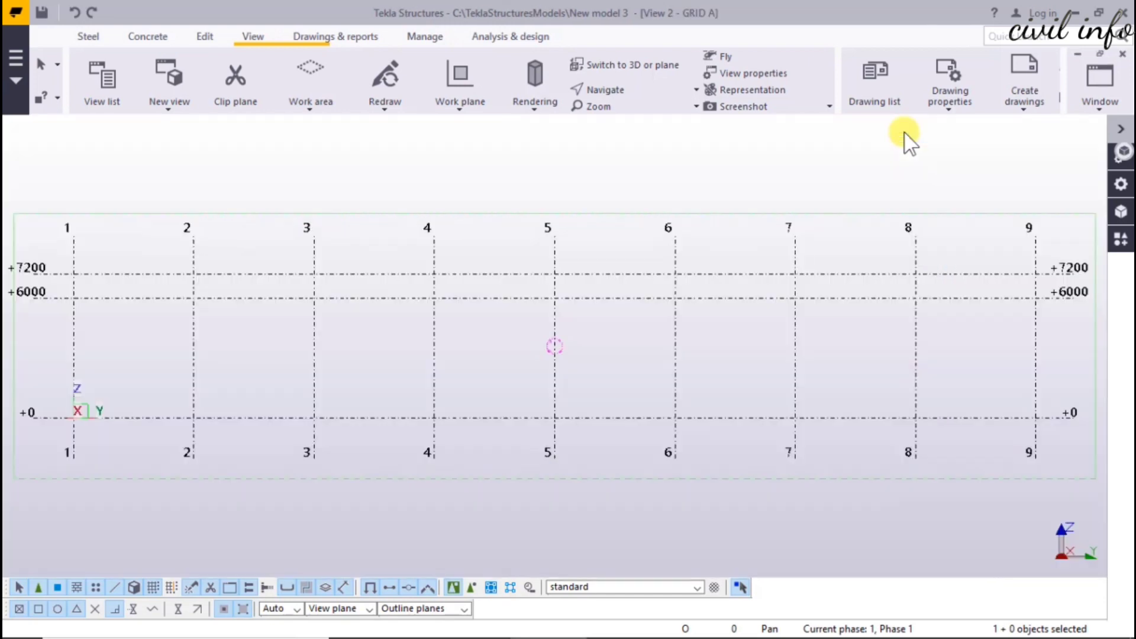
Tile all open view windows horizontally
left_click(1103, 110)
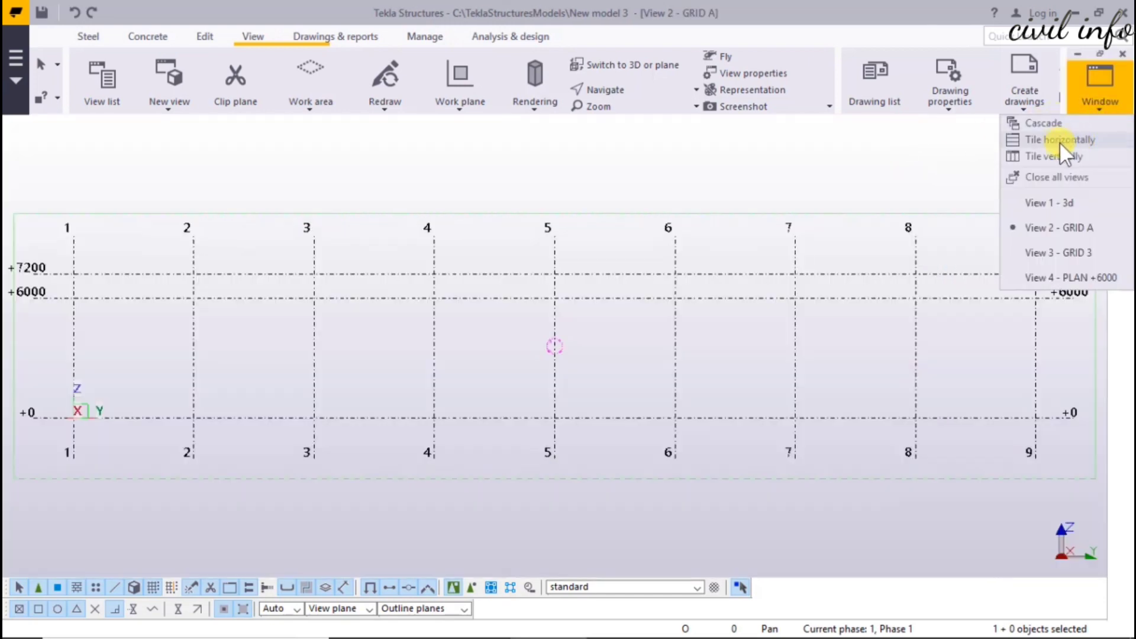
left_click(1038, 141)
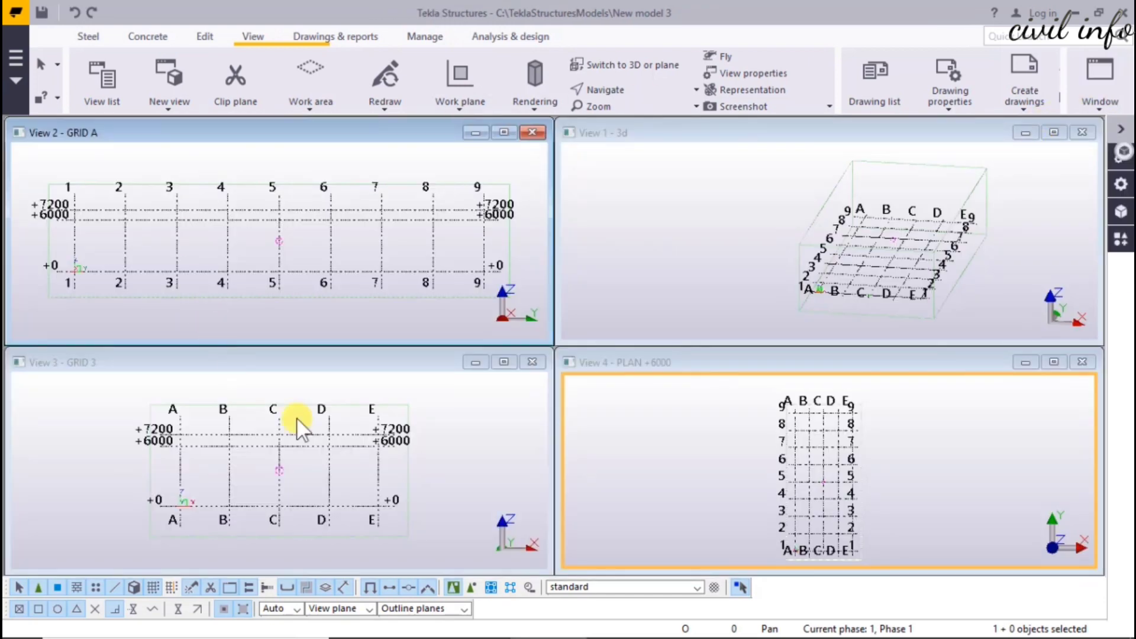
left_click(1121, 152)
Tile the four open view windows vertically
left_click(1096, 111)
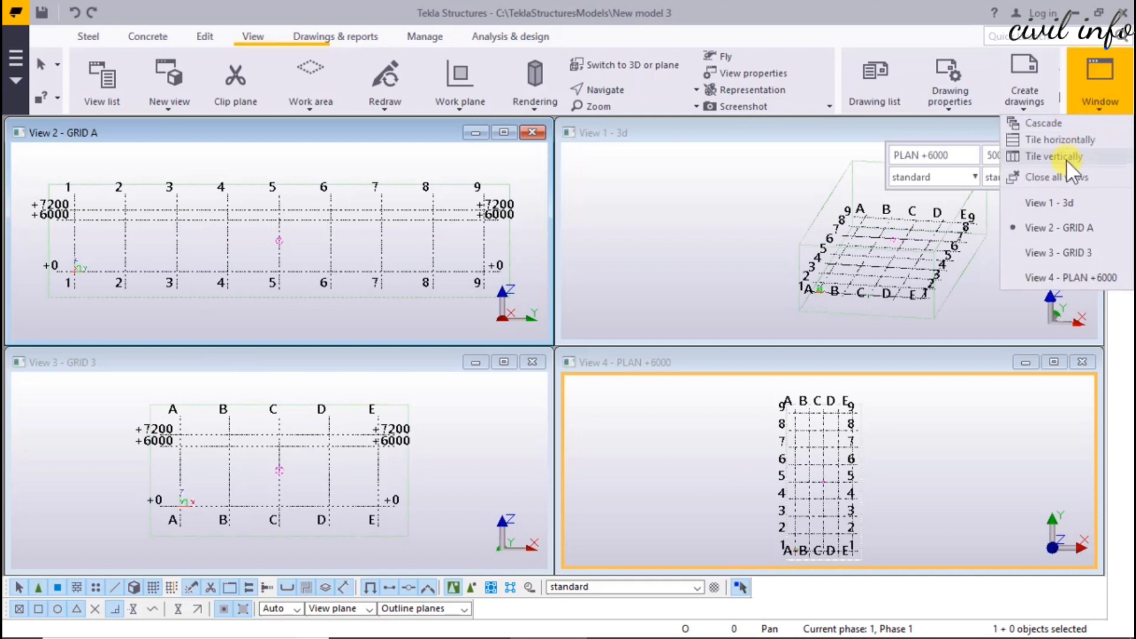
left_click(1065, 160)
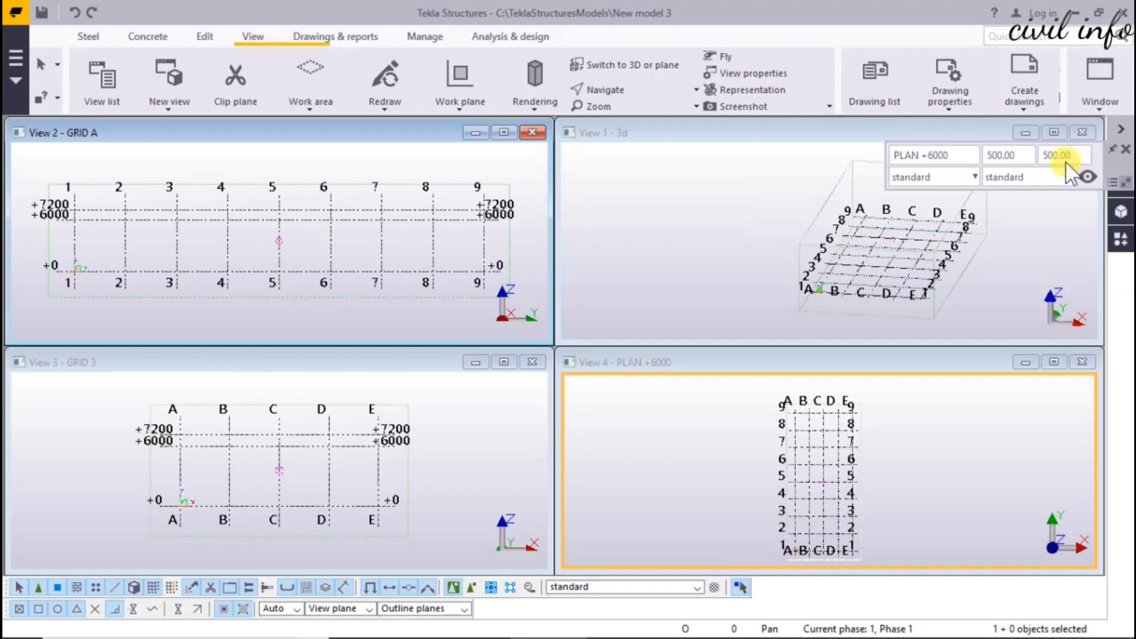
left_click(1096, 108)
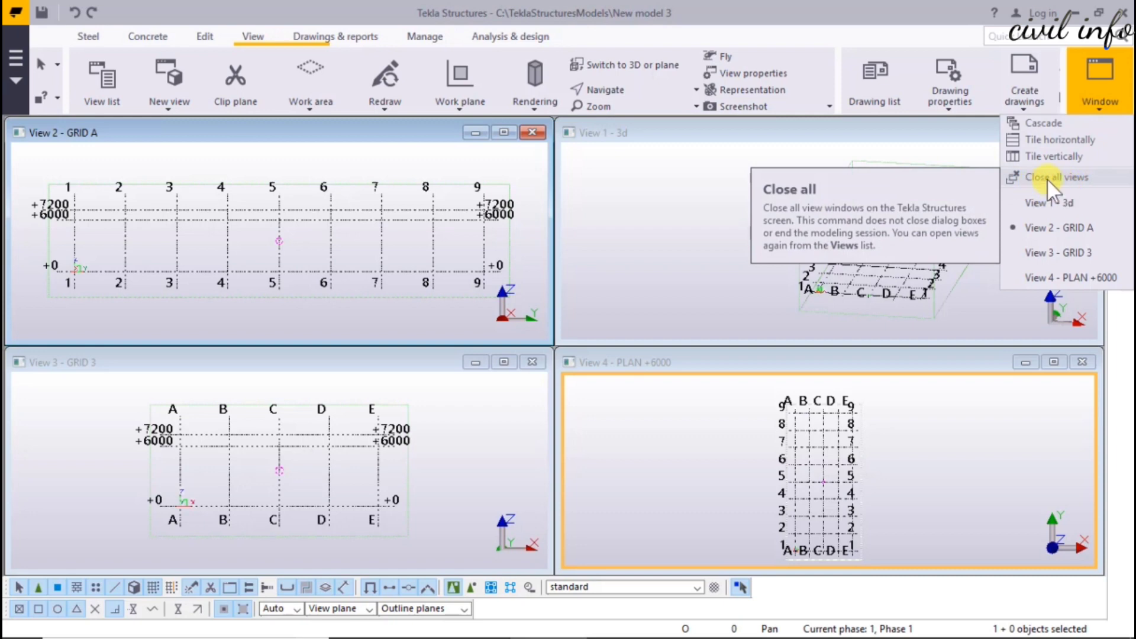
left_click(672, 239)
Examine the grid in each of the four tiled view windows, both close up and from farther away
scroll(904, 279, "up", 5)
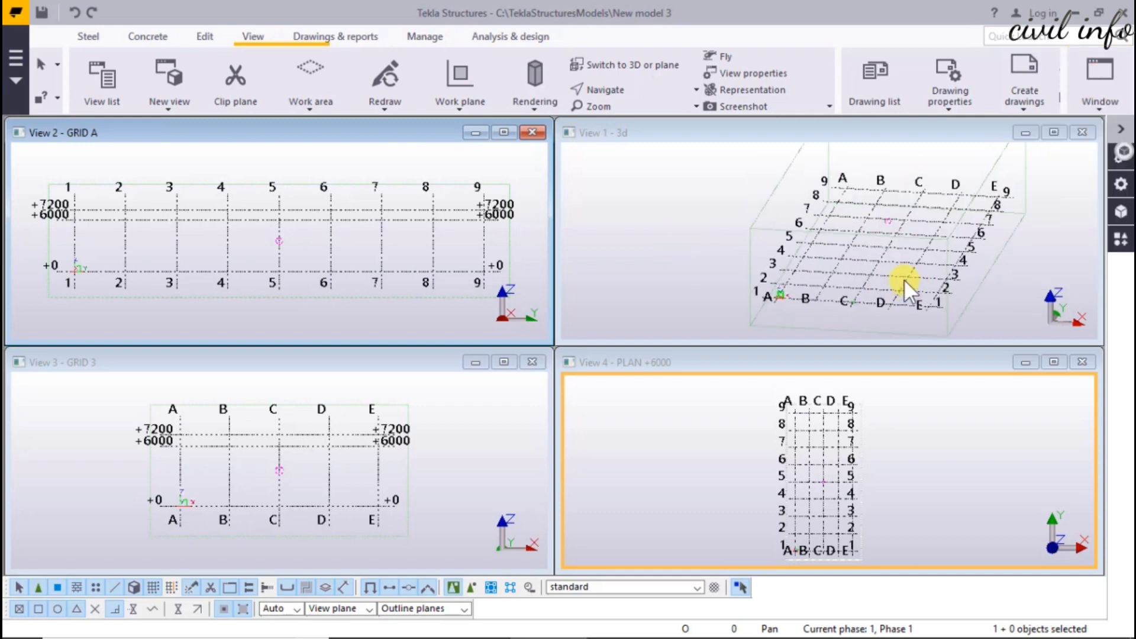
scroll(903, 278, "down", 2)
scroll(286, 283, "up", 5)
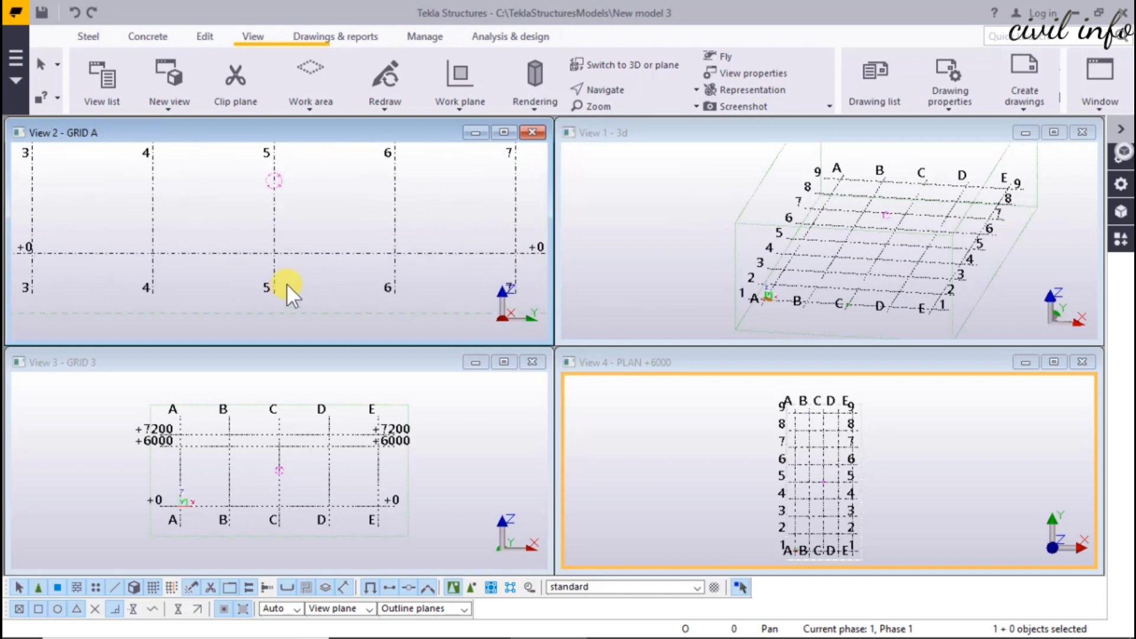
scroll(395, 269, "down", 4)
scroll(786, 502, "up", 2)
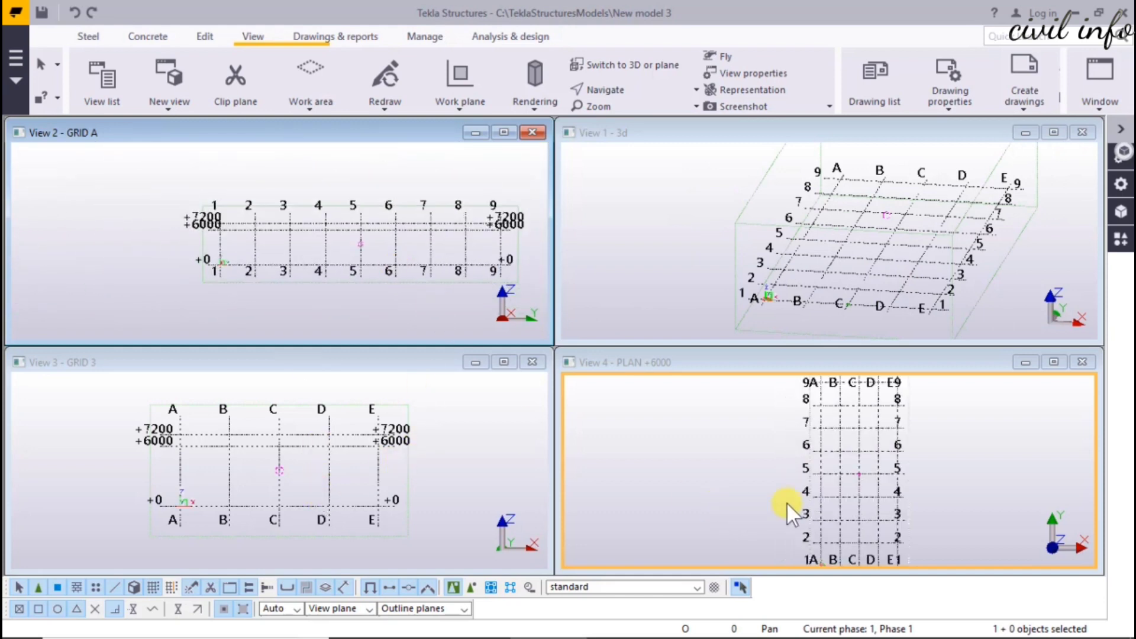
scroll(841, 415, "down", 1)
scroll(116, 485, "up", 2)
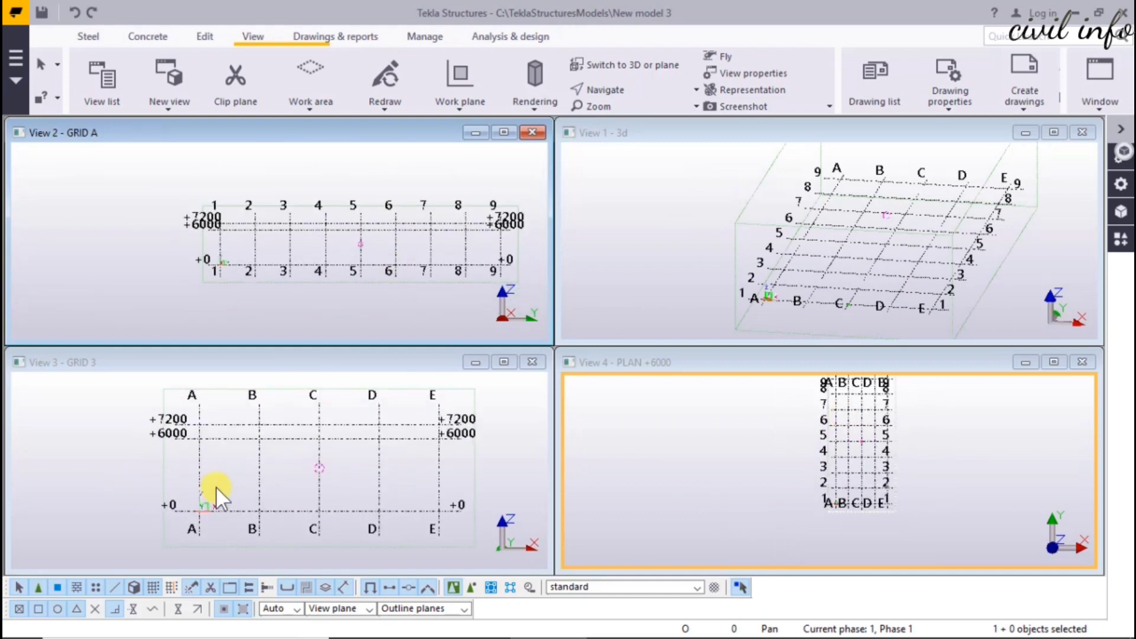
Activate the 3d view from the list of open windows and maximize it, with the whole grid and work area in sight
left_click(1096, 107)
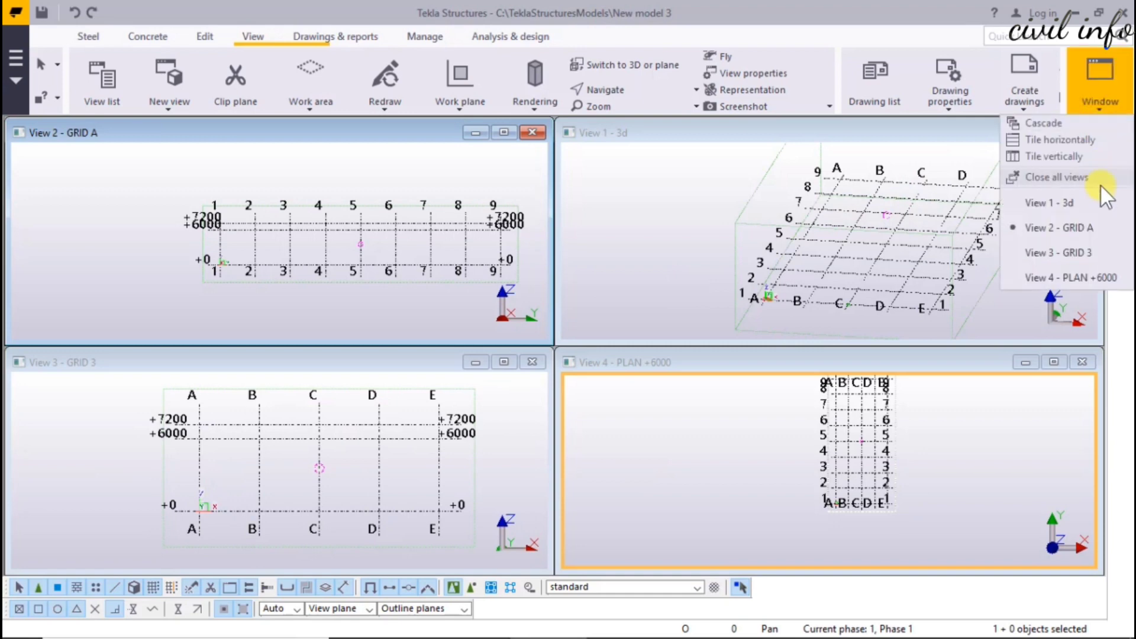
left_click(1047, 204)
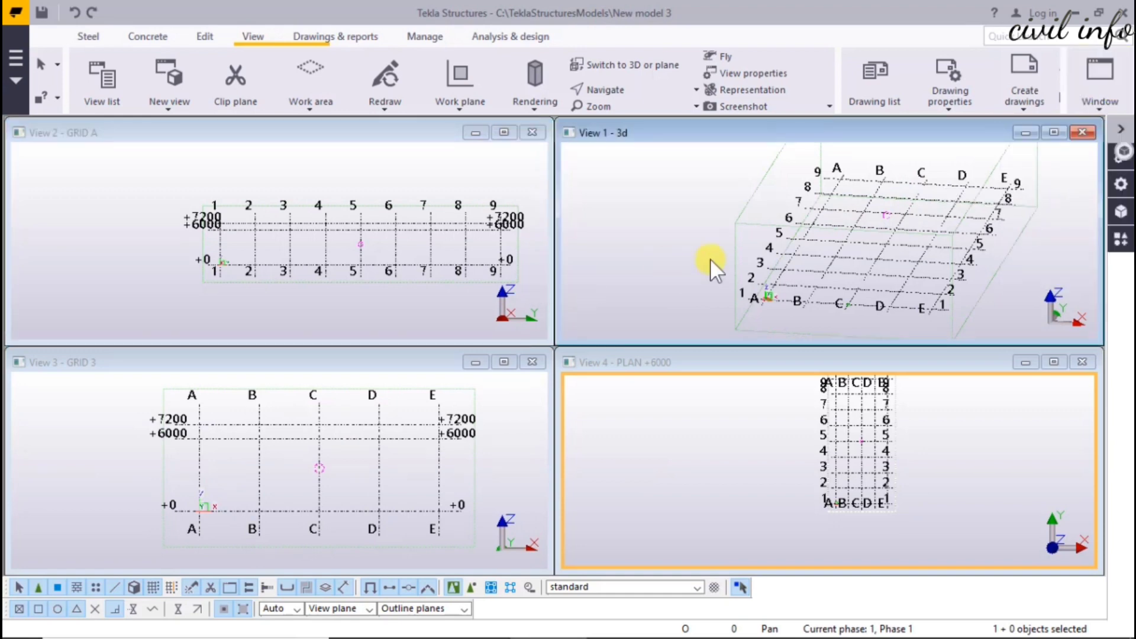
left_click(1093, 112)
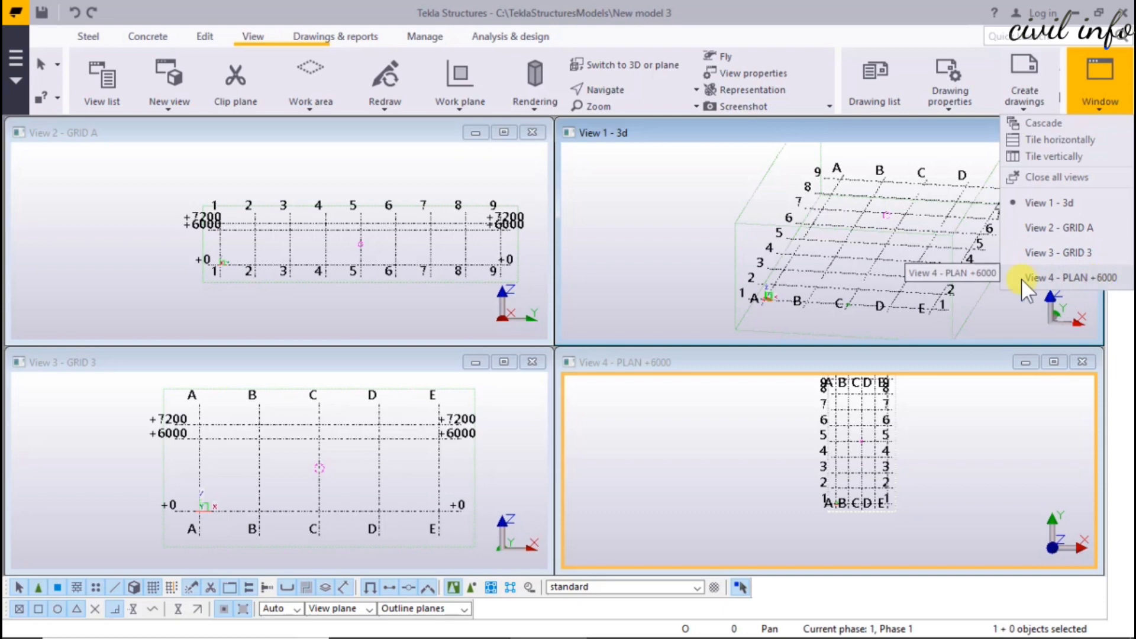
left_click(684, 216)
left_click(1054, 134)
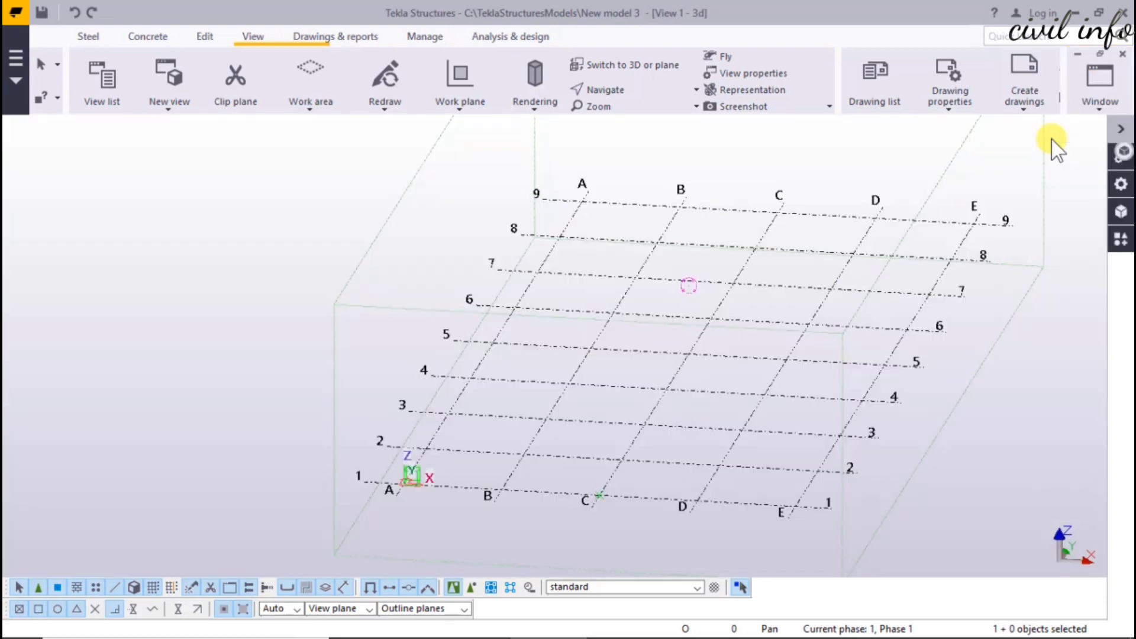
scroll(612, 408, "down", 3)
scroll(598, 446, "down", 3)
scroll(764, 381, "up", 2)
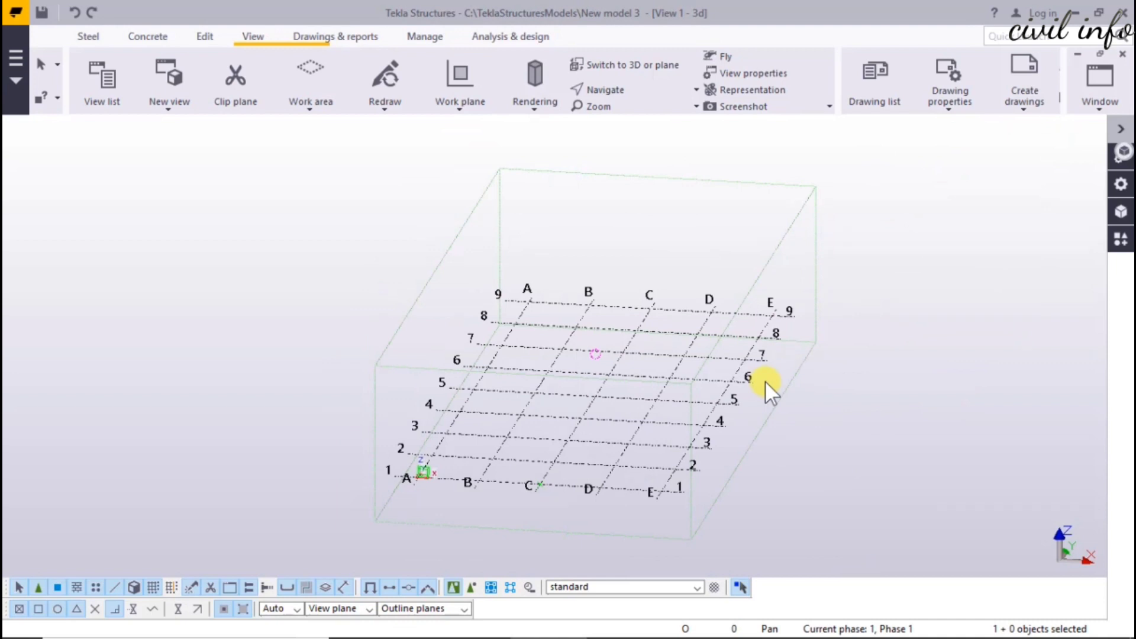
Cycle repeatedly through the maximized view windows, stopping at the PLAN +6000 view
key("ctrl+Tab")
key("ctrl+Tab")
key("ctrl+Tab")
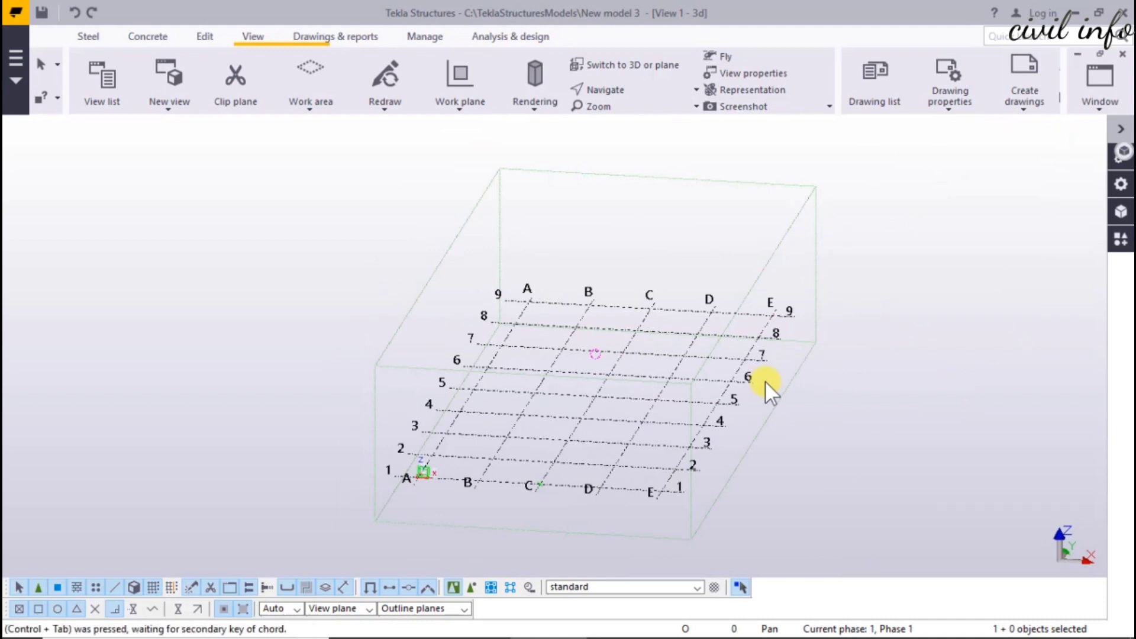
key("ctrl+Tab")
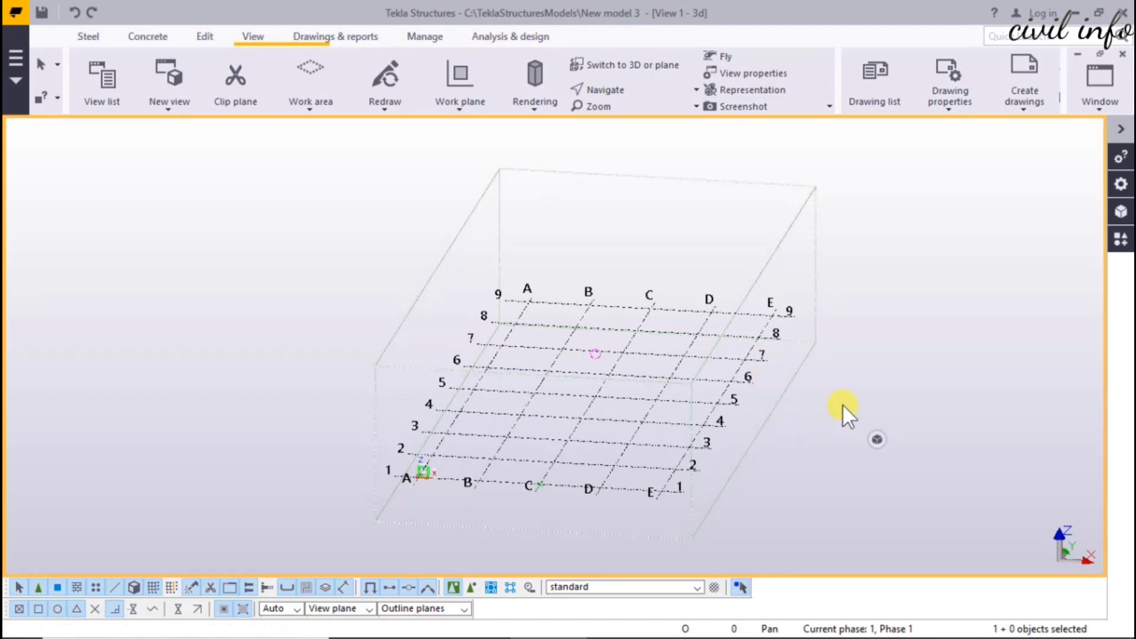
key("ctrl+Tab")
key("ctrl+Tab")
key("ctrl+Tab")
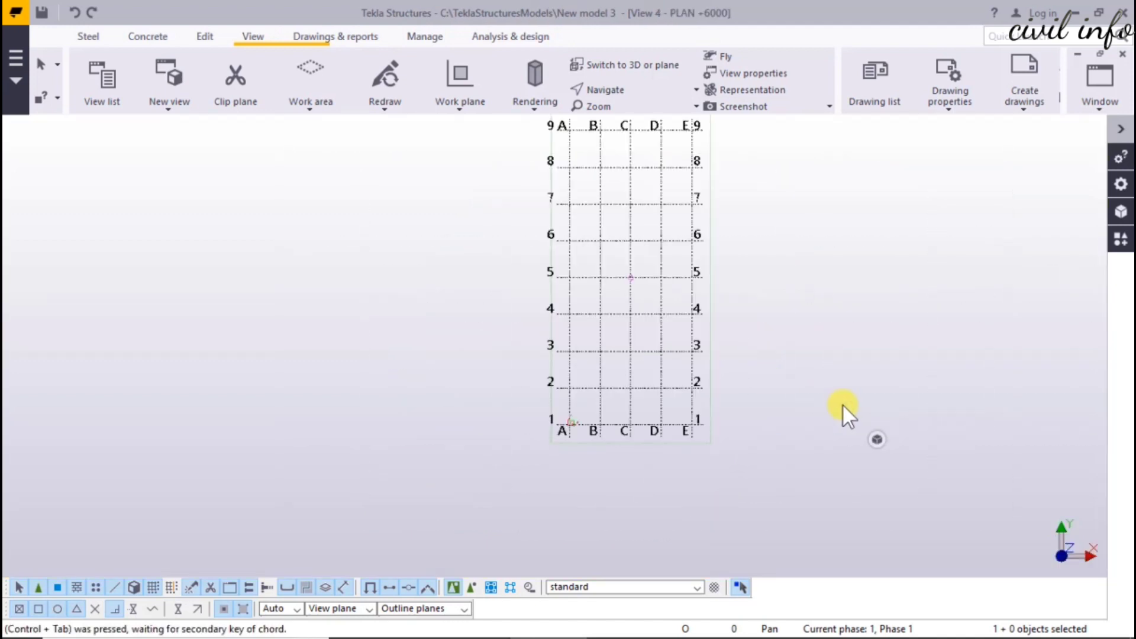
key("ctrl+Tab")
key("ctrl+Tab")
key("ctrl+Tab")
key("ctrl+Tab")
key("ctrl+Tab")
key("ctrl+Tab")
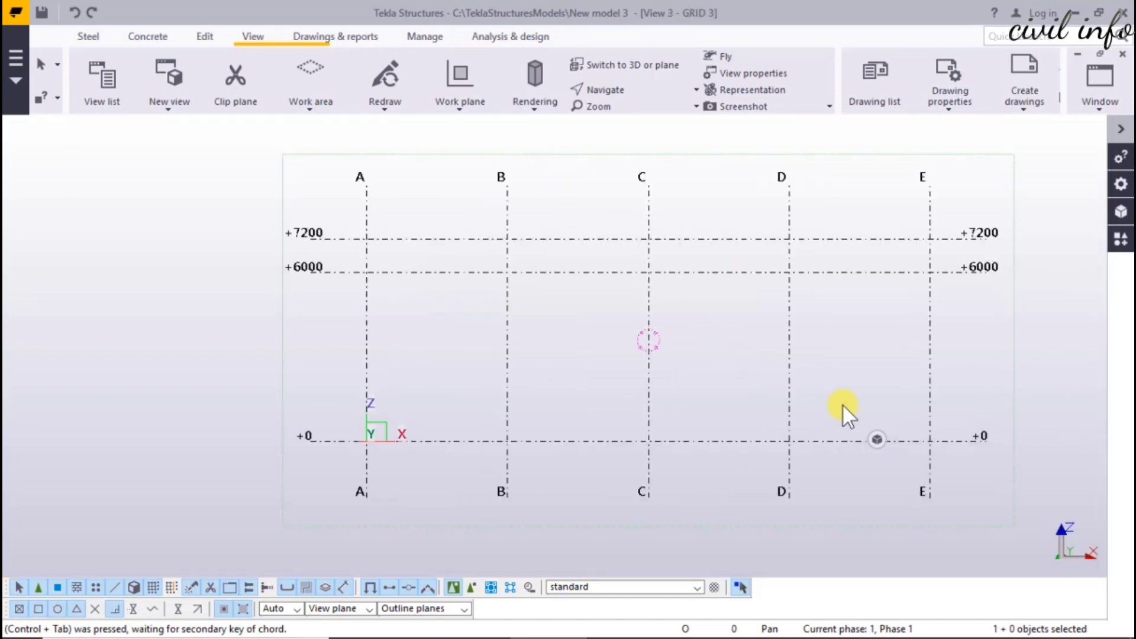
key("ctrl+Tab")
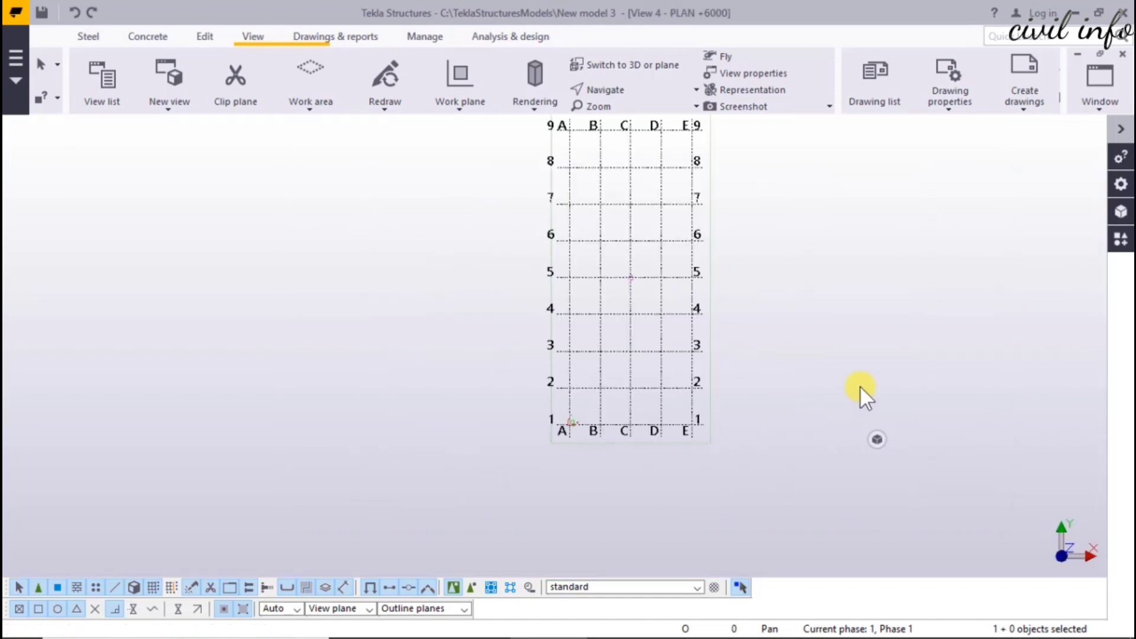
Close all views and reopen the 3d view through the view list in a maximized window
left_click(1104, 109)
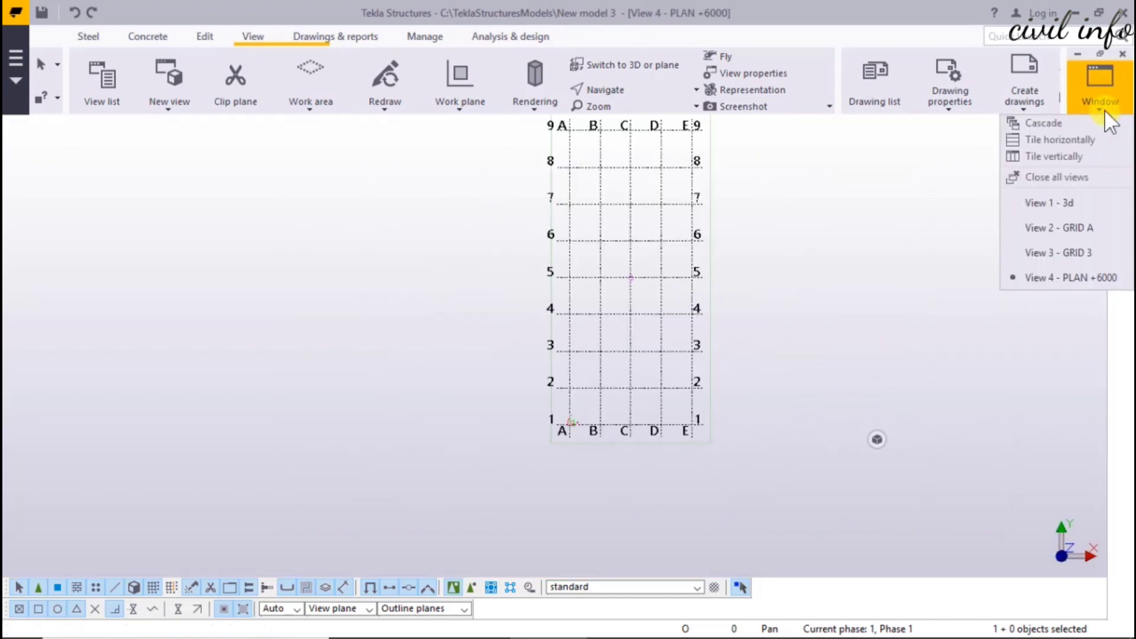
left_click(1041, 179)
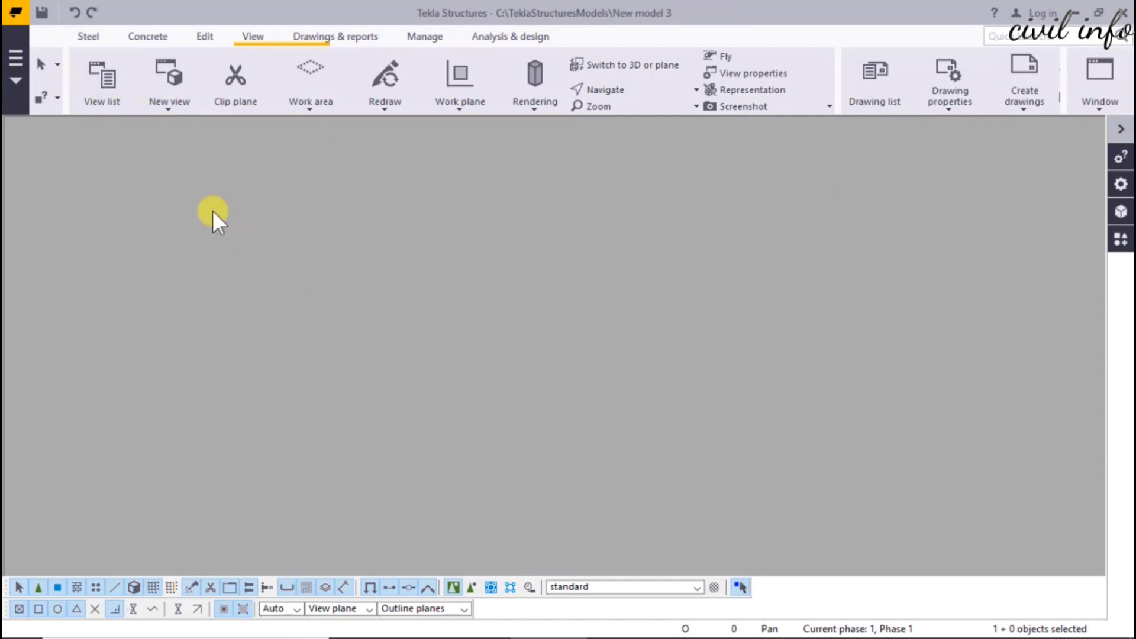
left_click(119, 92)
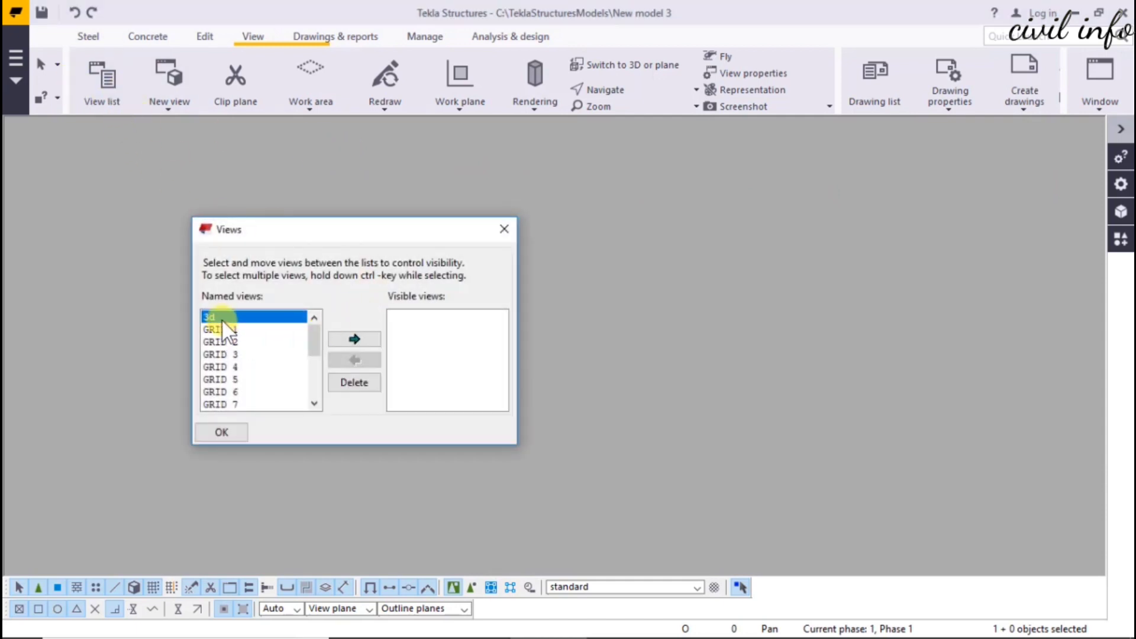
left_click(352, 338)
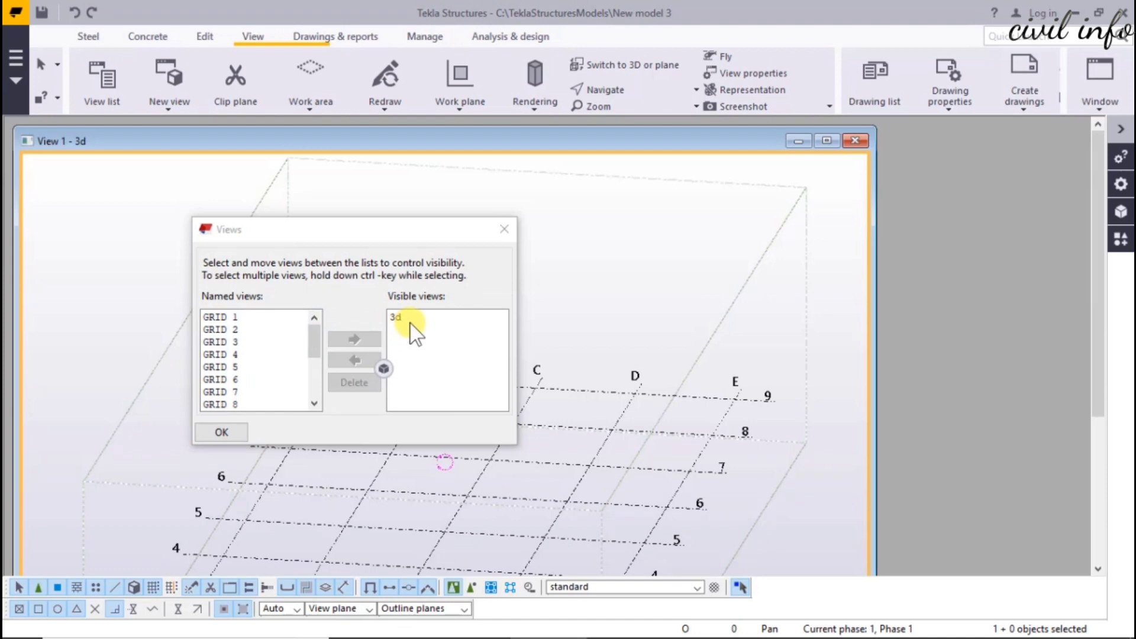
left_click(827, 140)
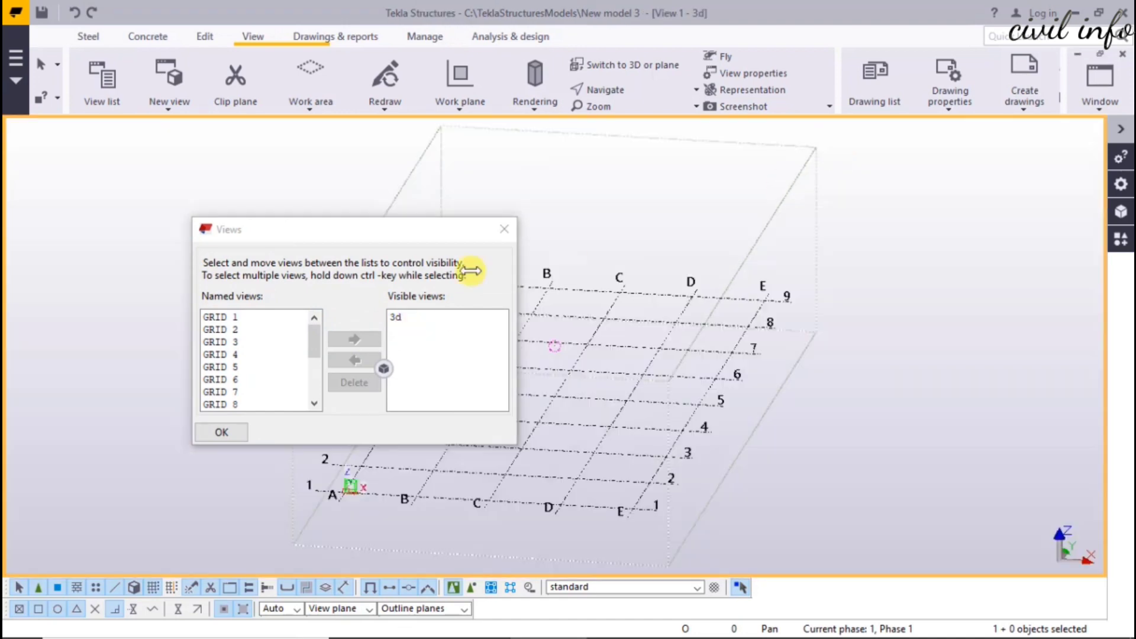
Add GRID 1 and PLAN +0 from the named views to the visible views
left_click(225, 319)
left_click(353, 338)
left_click(312, 357)
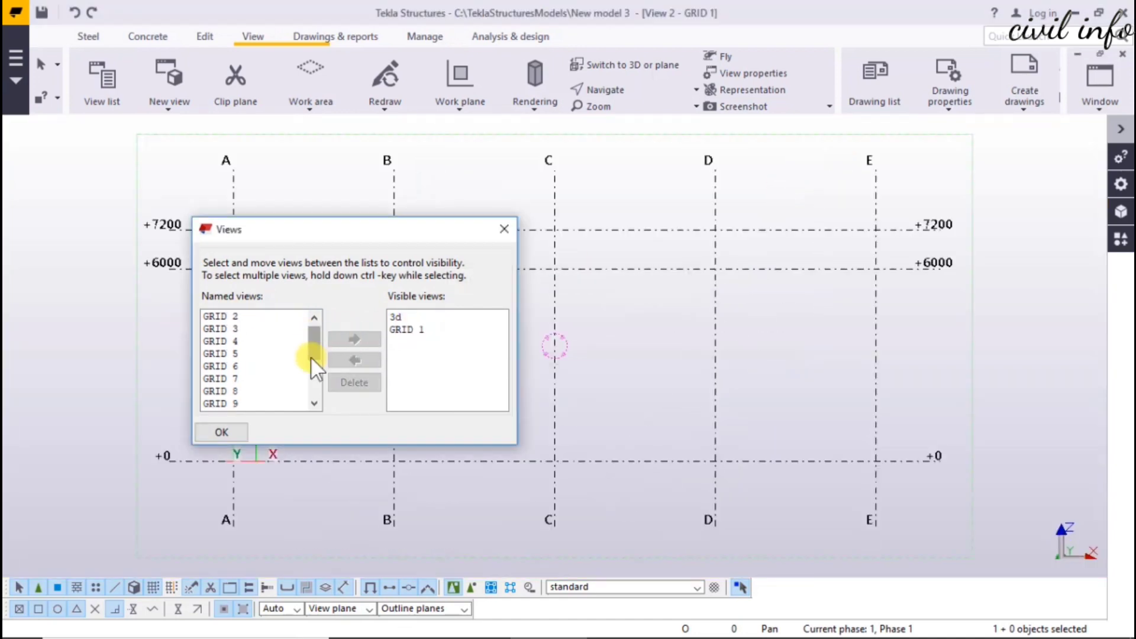
scroll(310, 356, "down", 2)
left_click(296, 371)
left_click(355, 339)
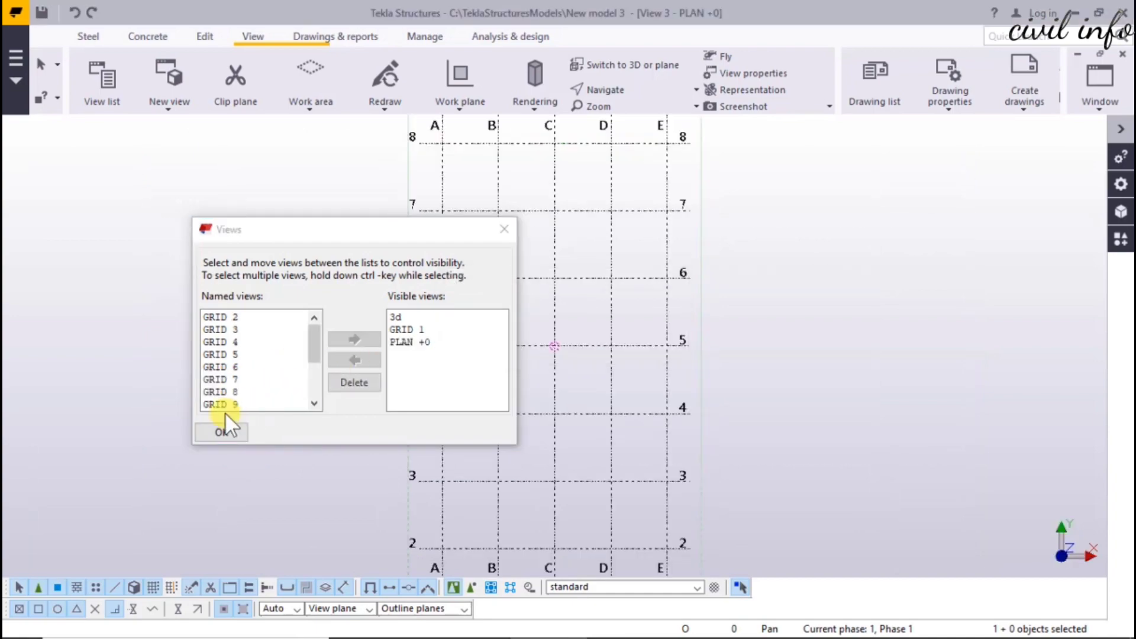